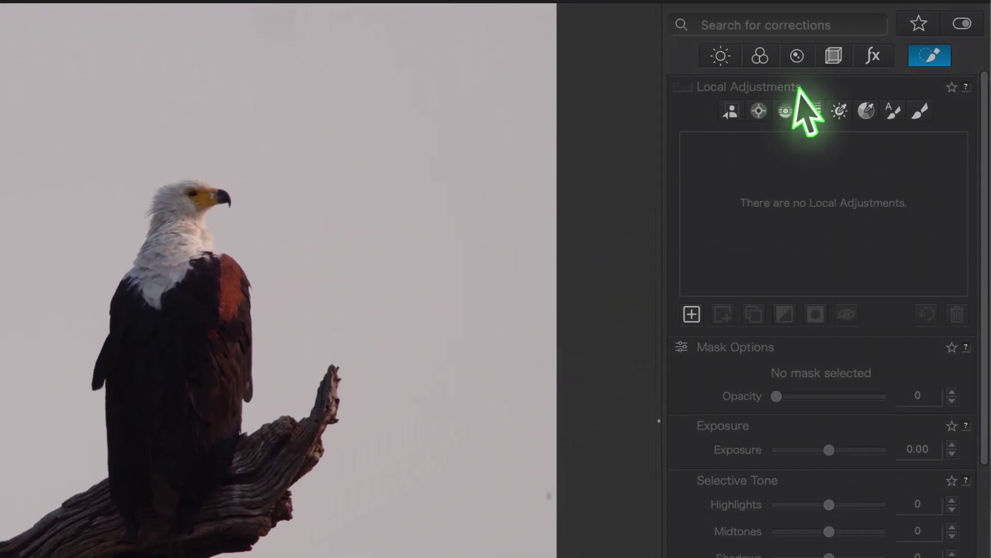
Step: Enable automatic lens Distortion correction (DxO module, intensity 100) in the Geometry corrections
{"action": "left_click", "coordinate": [834, 56]}
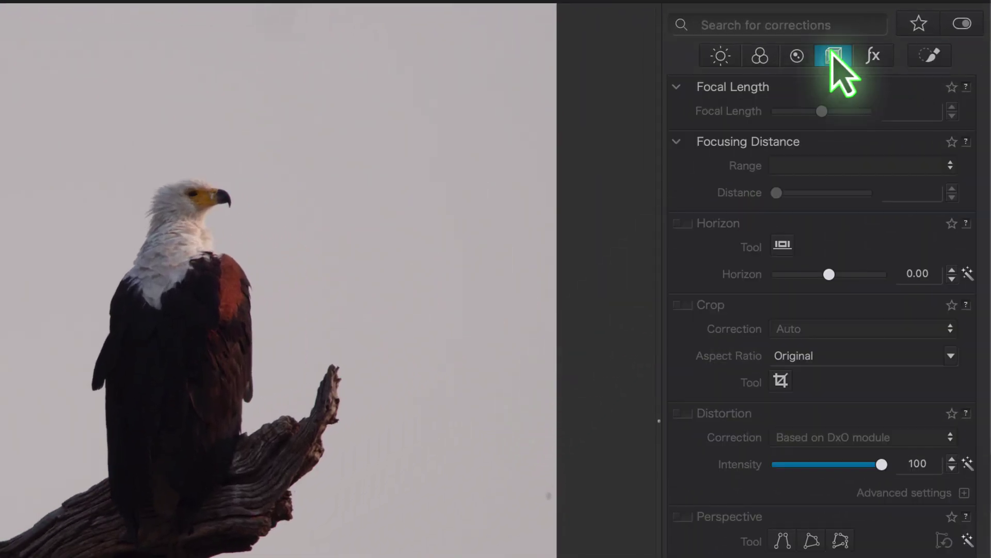
{"action": "left_click", "coordinate": [682, 414]}
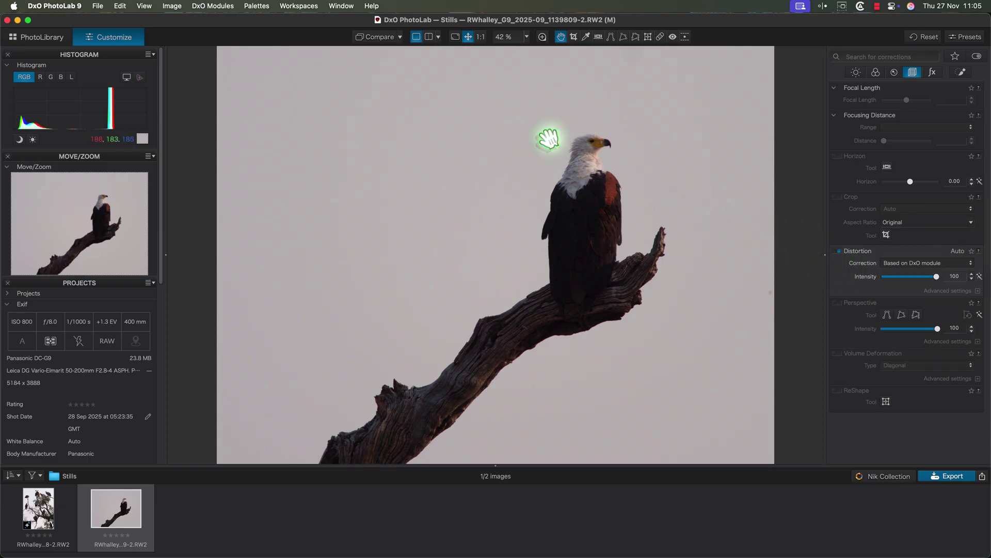
{"action": "left_click", "coordinate": [229, 7]}
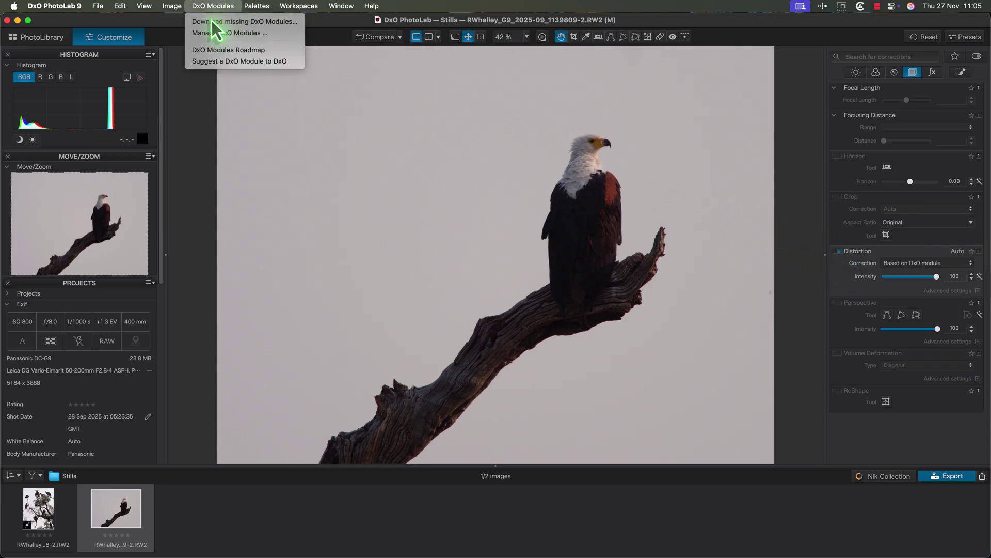
{"action": "left_click", "coordinate": [219, 22]}
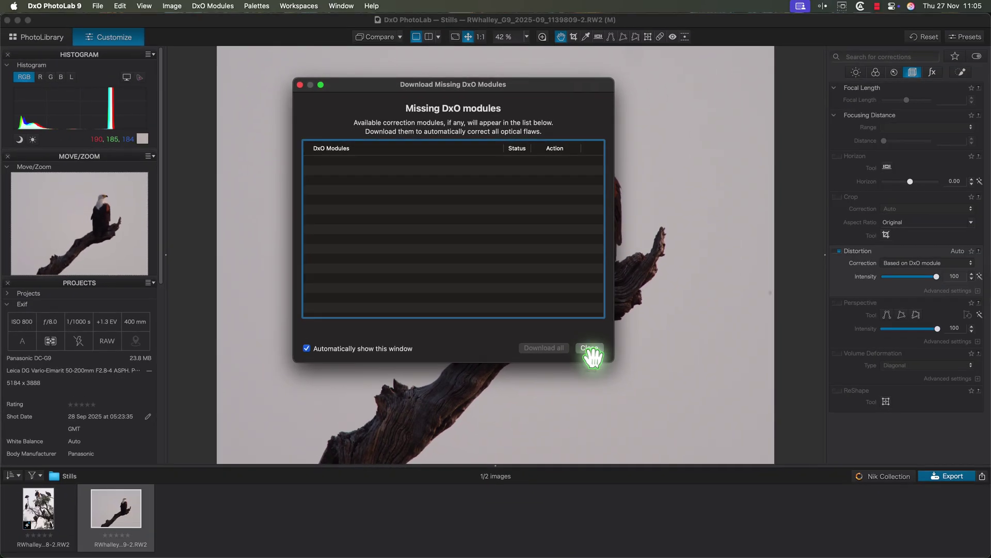
{"action": "left_click", "coordinate": [818, 503]}
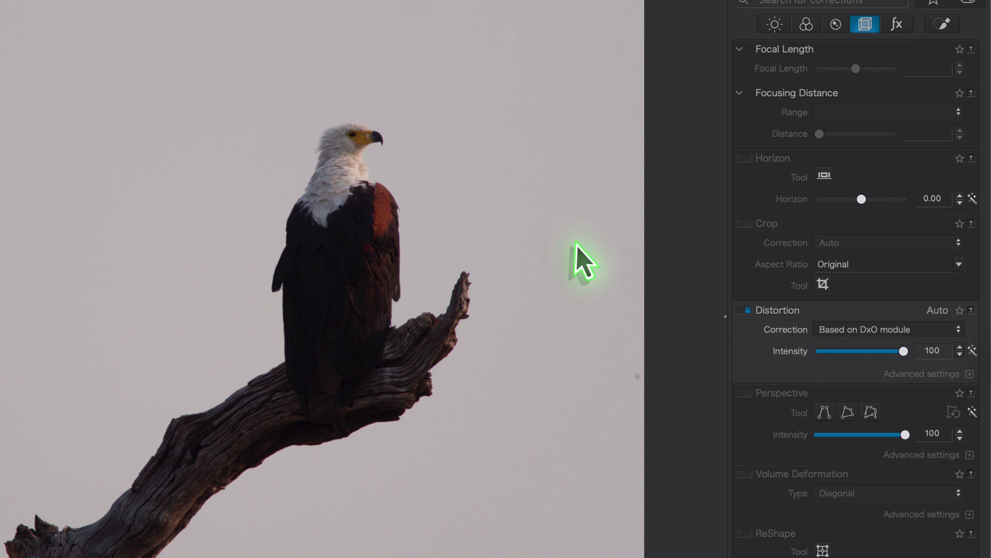
Step: Apply DeepPRIME XD/XD2s denoising and view the eagle's head at 1:1 actual size
{"action": "left_click", "coordinate": [833, 26]}
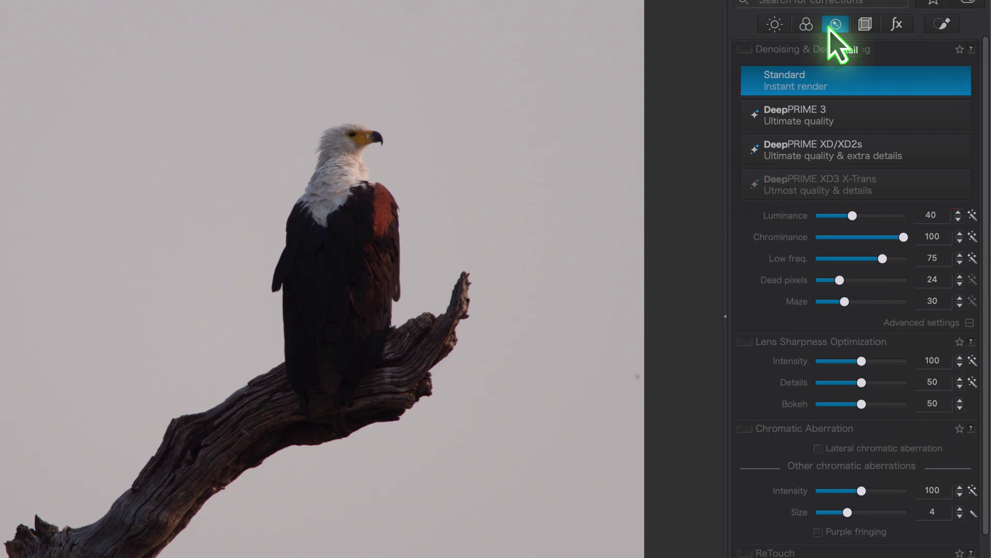
{"action": "left_click", "coordinate": [819, 146]}
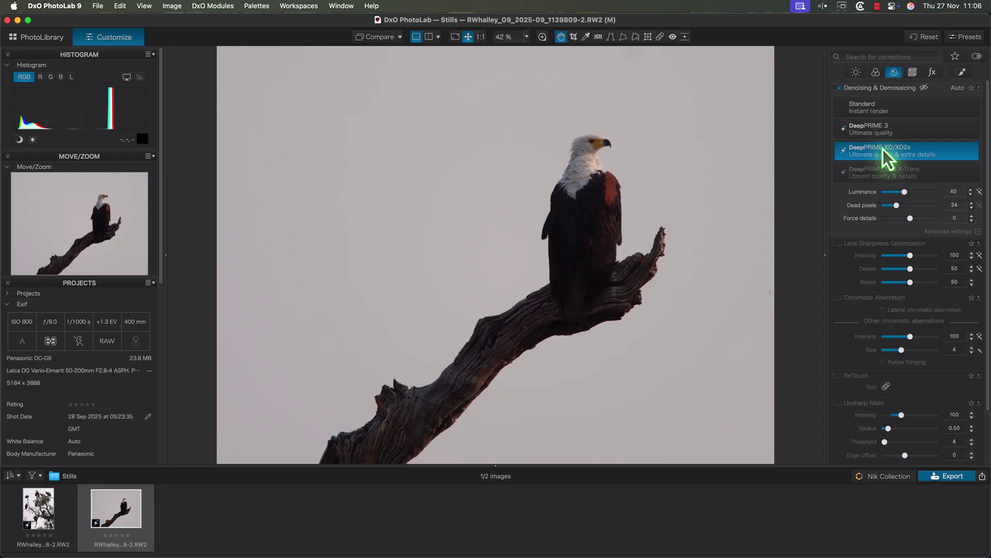
{"action": "left_click", "coordinate": [481, 37]}
{"action": "left_click_drag", "start_coordinate": [102, 222], "coordinate": [123, 227]}
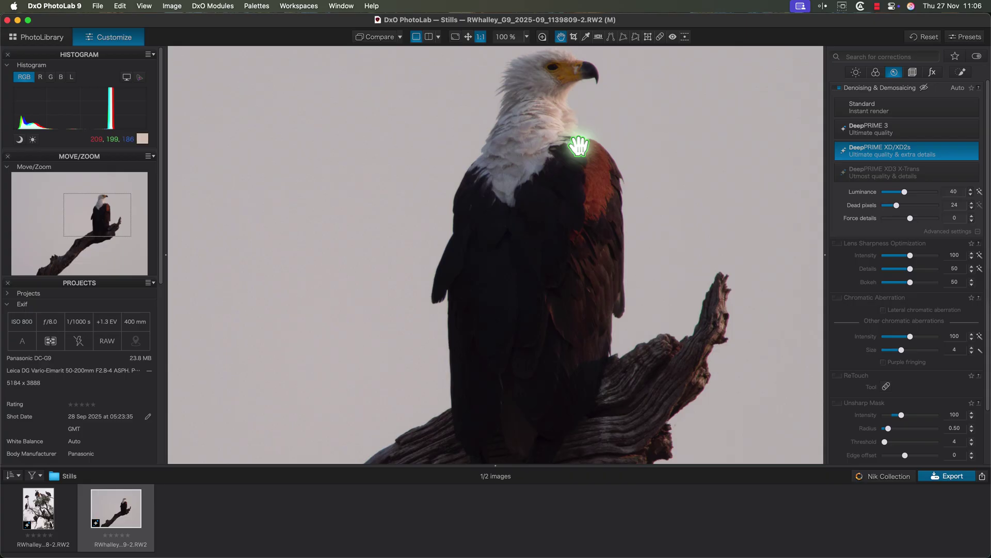
Step: Inspect the eagle's head and beak through the Loupe at 400% zoom
{"action": "left_click", "coordinate": [546, 40]}
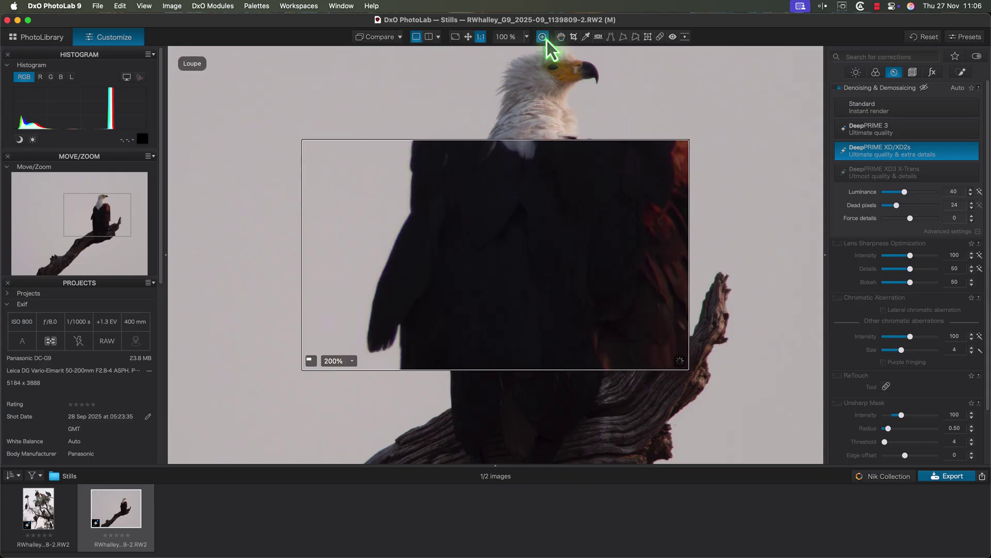
{"action": "left_click", "coordinate": [354, 361]}
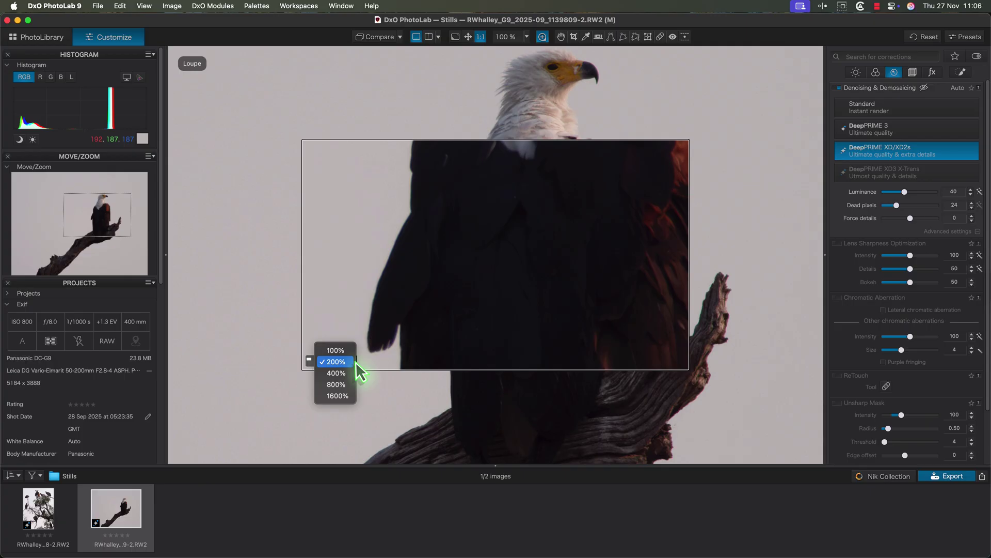
{"action": "left_click", "coordinate": [347, 372]}
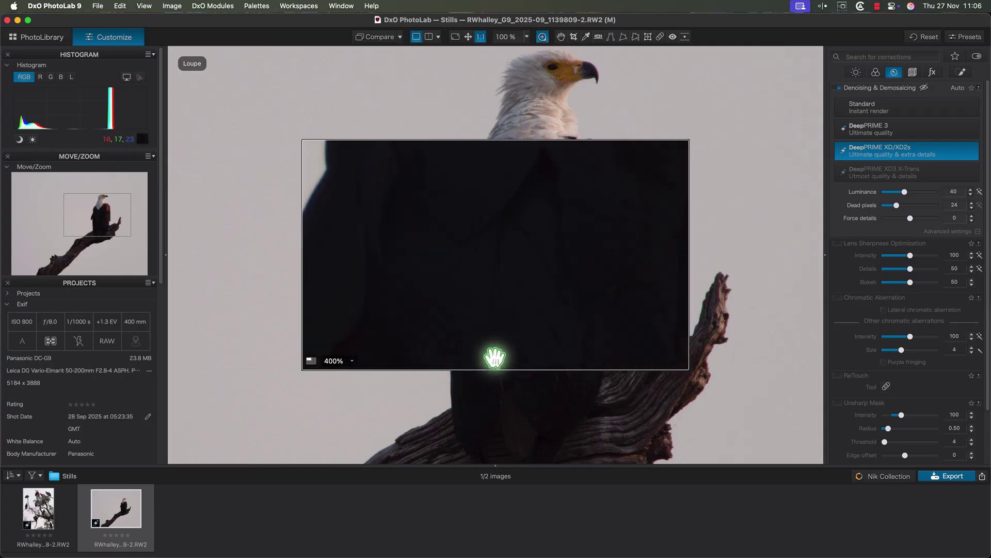
{"action": "left_click_drag", "start_coordinate": [494, 354], "coordinate": [557, 211]}
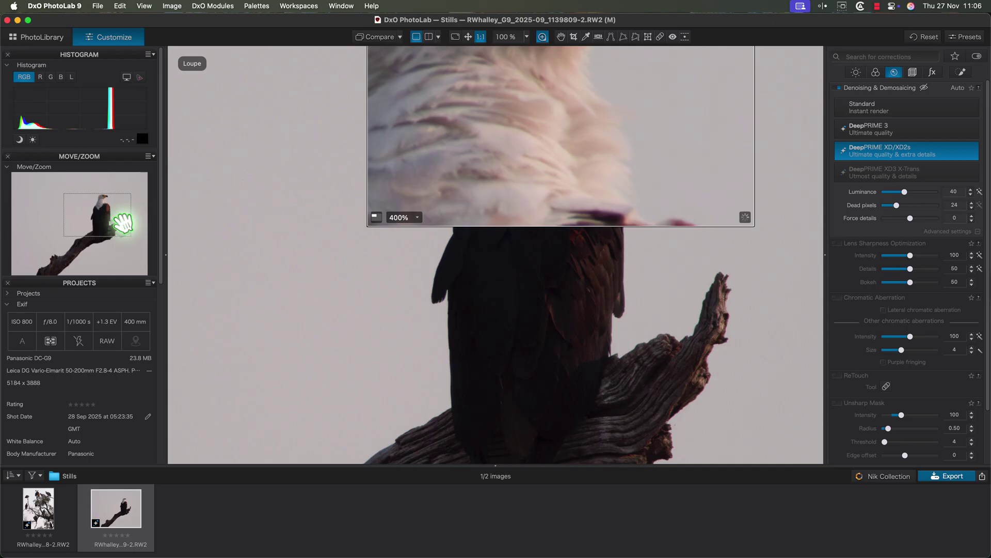
{"action": "left_click_drag", "start_coordinate": [124, 222], "coordinate": [128, 208]}
{"action": "left_click_drag", "start_coordinate": [476, 187], "coordinate": [494, 271]}
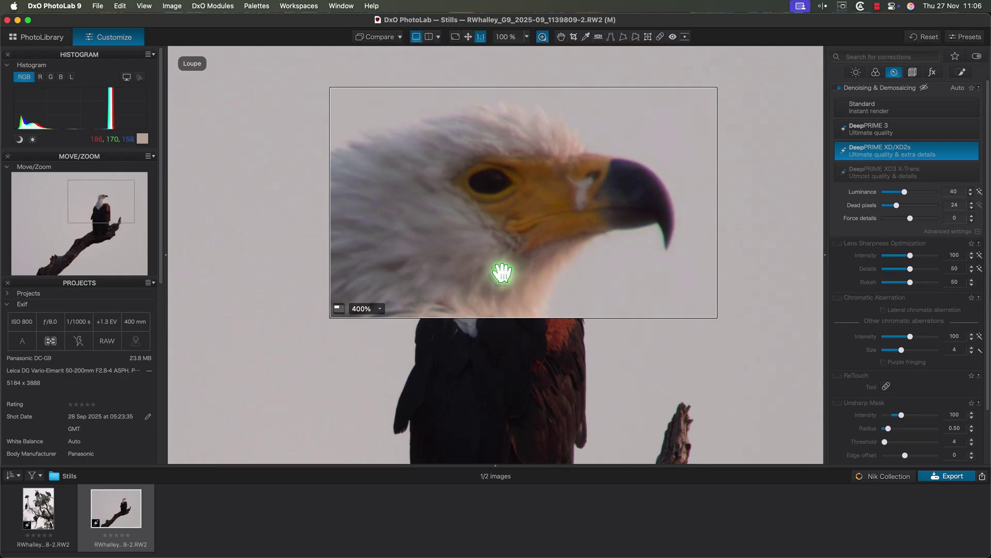
Step: Enable Lens Sharpness Optimization and lateral chromatic aberration correction, then fit the whole photo
{"action": "left_click", "coordinate": [838, 245]}
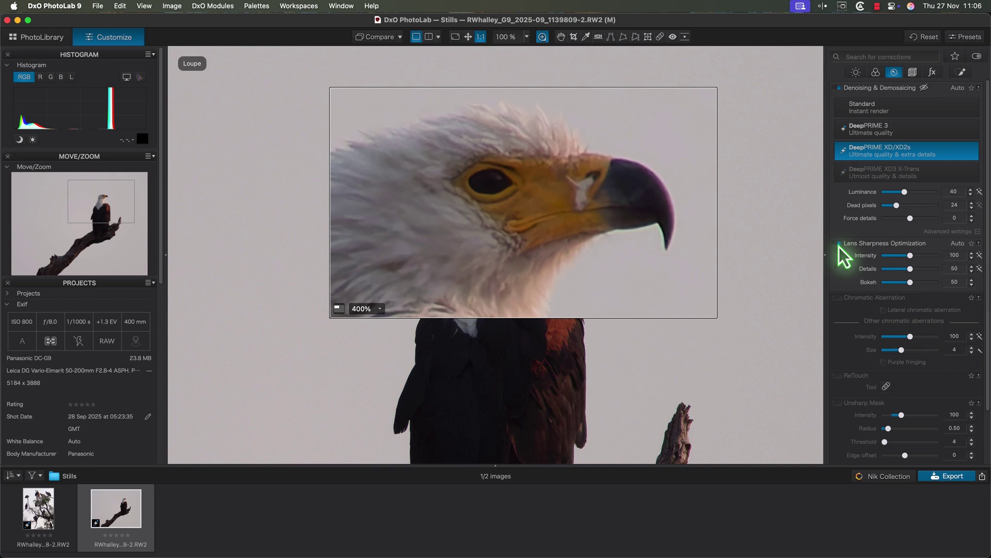
{"action": "left_click", "coordinate": [838, 298]}
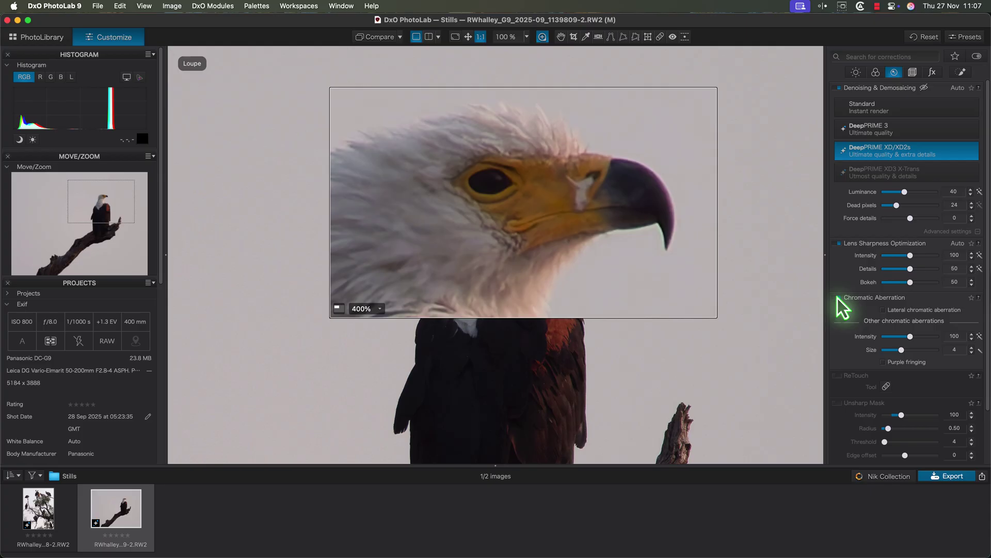
{"action": "left_click", "coordinate": [883, 310]}
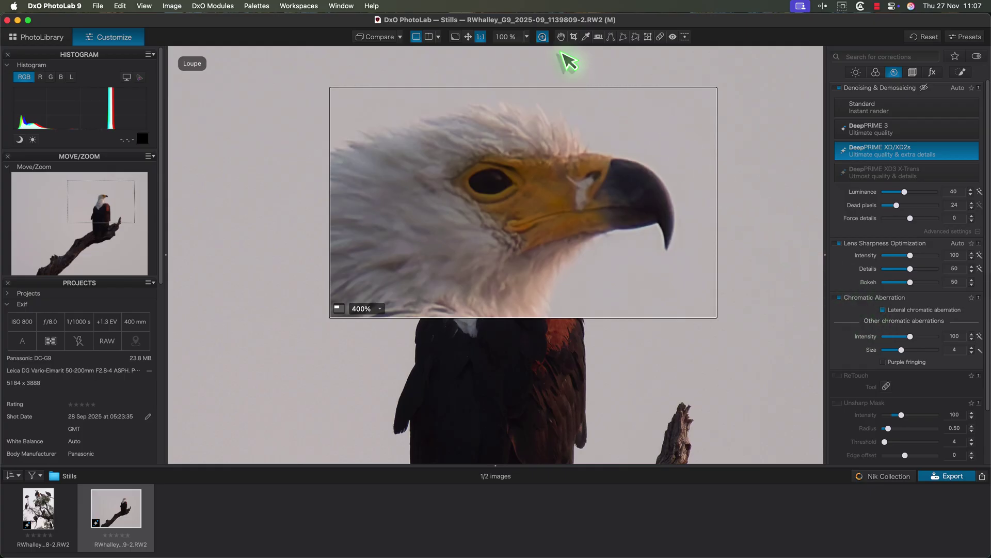
{"action": "left_click", "coordinate": [542, 37]}
{"action": "left_click", "coordinate": [468, 37]}
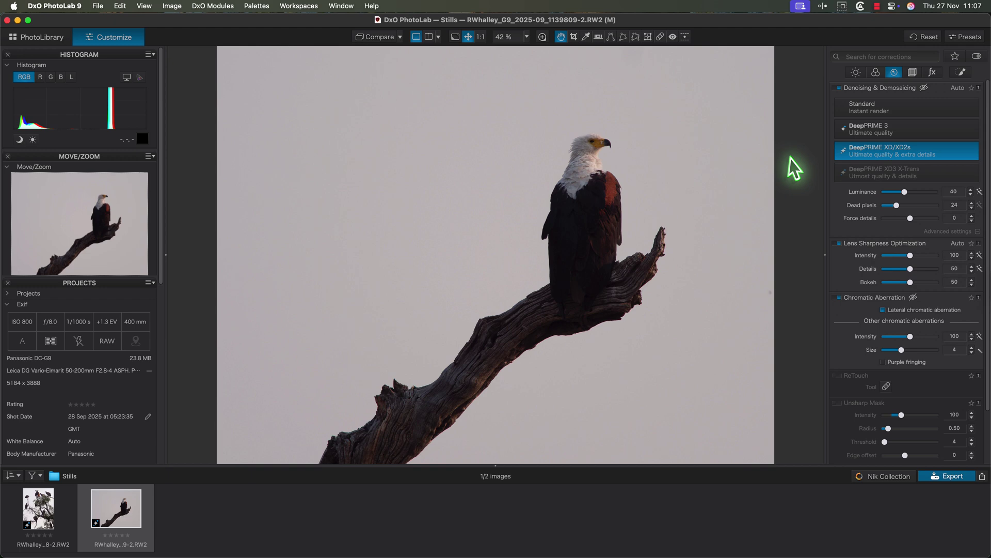
Step: Enable automatic Vignetting correction (DxO module, intensity 100) in the Light corrections
{"action": "left_click", "coordinate": [856, 72]}
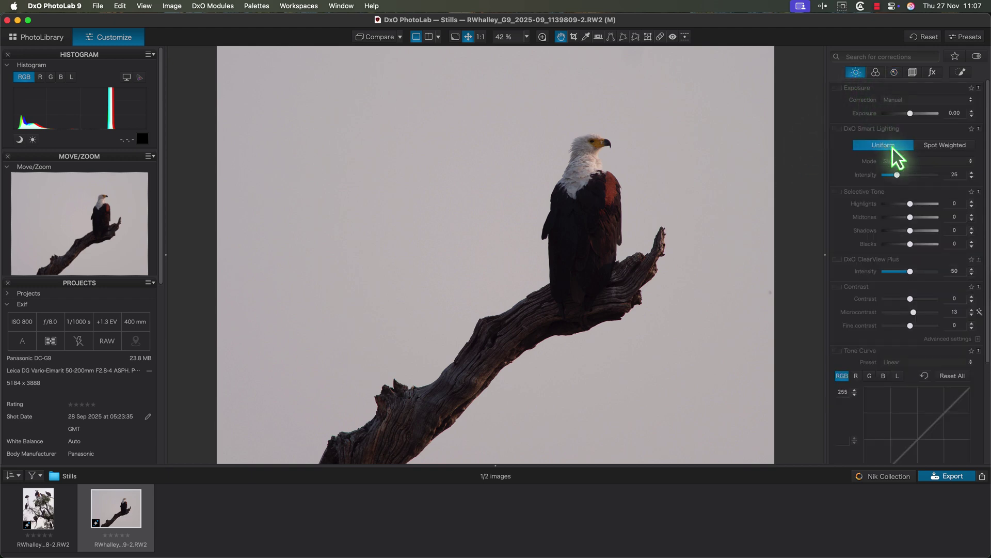
{"action": "scroll", "coordinate": [862, 185], "scroll_direction": "down", "scroll_amount": 5}
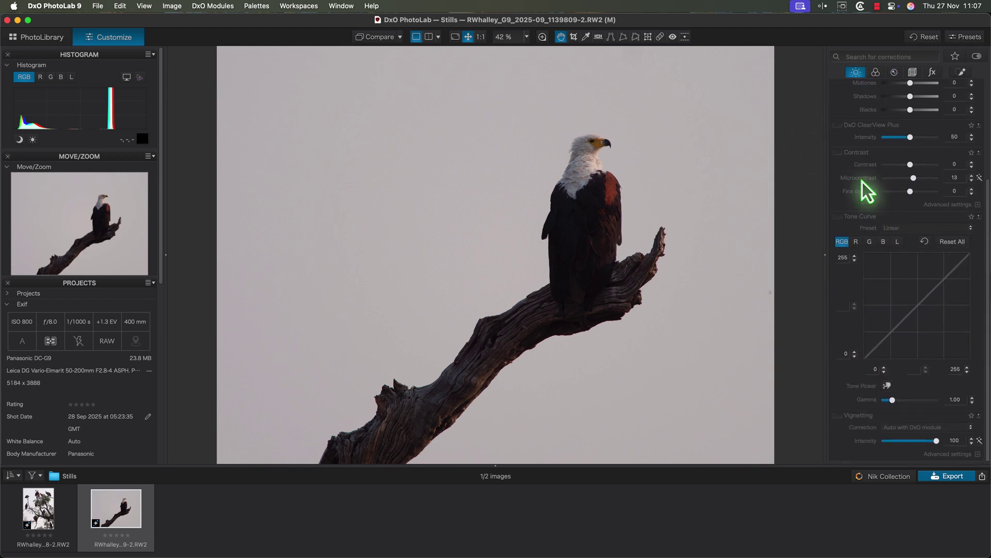
{"action": "left_click", "coordinate": [836, 416]}
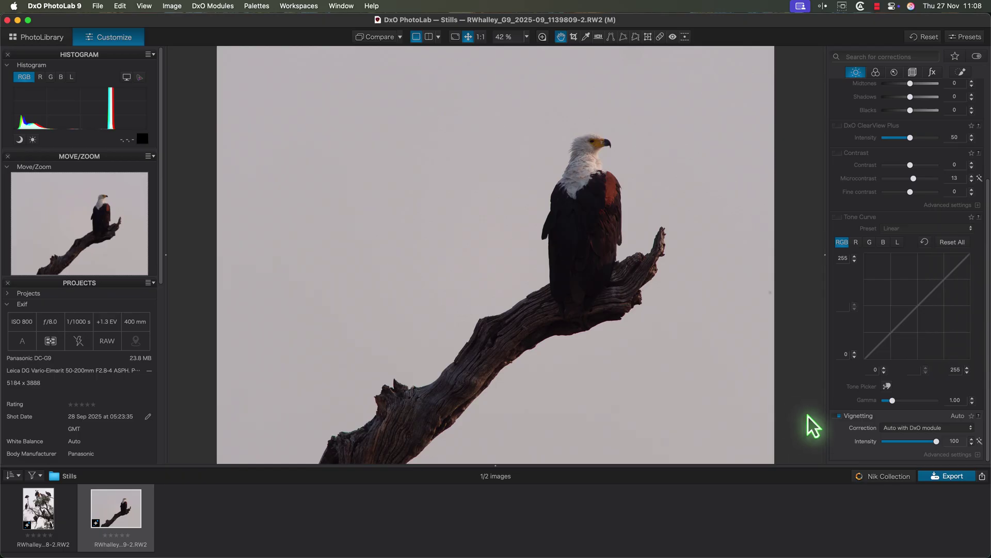
Step: Turn on DxO Smart Lighting as Spot Weighted, Slight mode, intensity 25
{"action": "scroll", "coordinate": [904, 220], "scroll_direction": "up", "scroll_amount": 5}
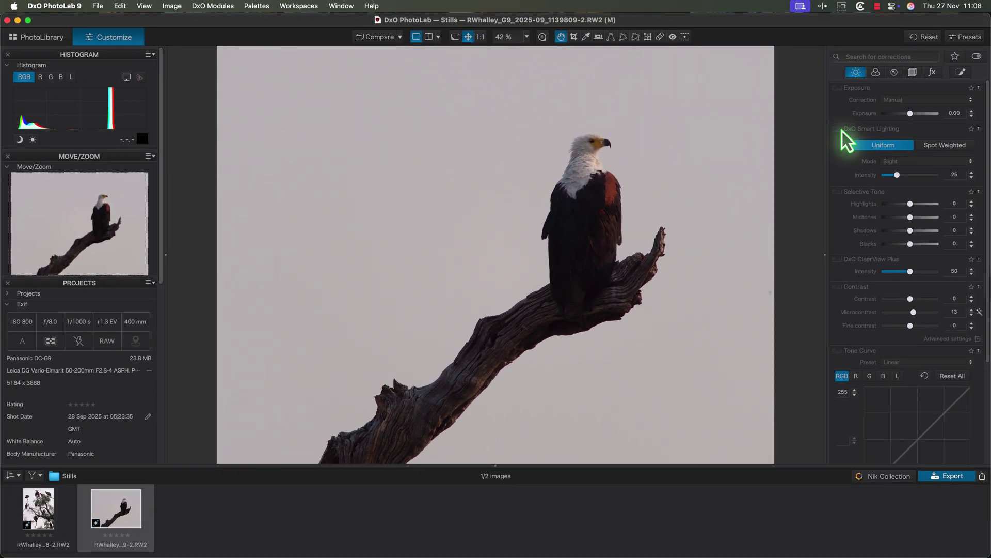
{"action": "left_click", "coordinate": [840, 130]}
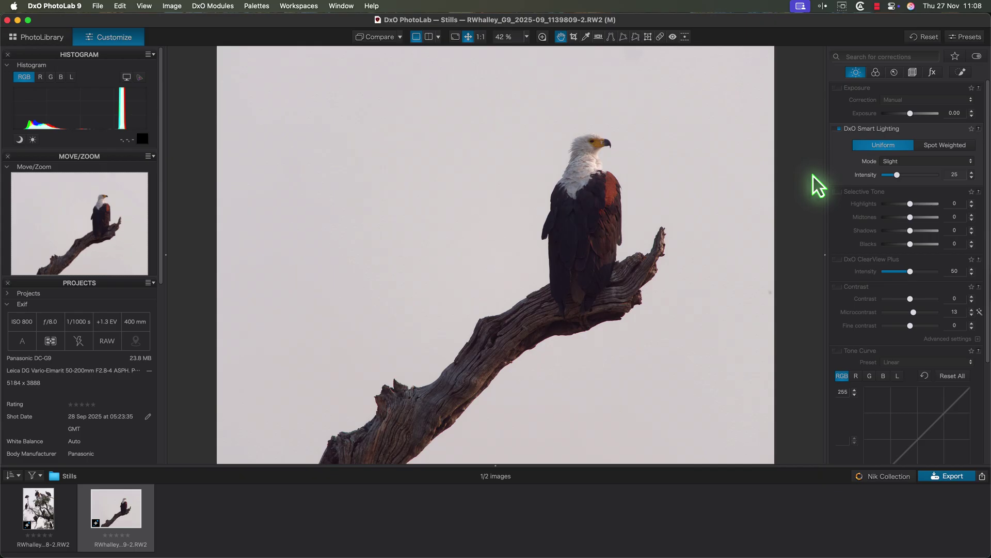
{"action": "left_click", "coordinate": [930, 146]}
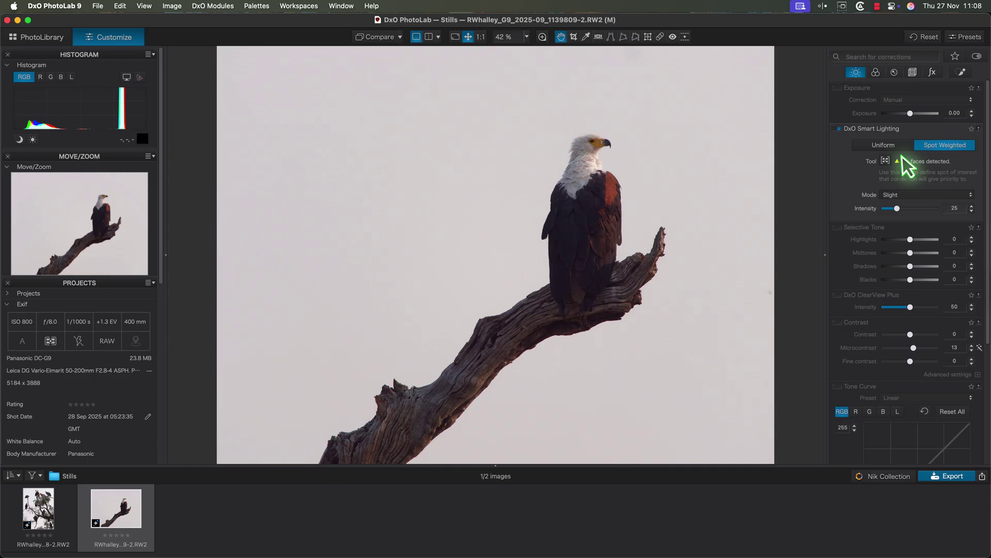
Step: Place a Smart Lighting weighting spot on the eagle's body and raise intensity to 37
{"action": "left_click", "coordinate": [886, 161]}
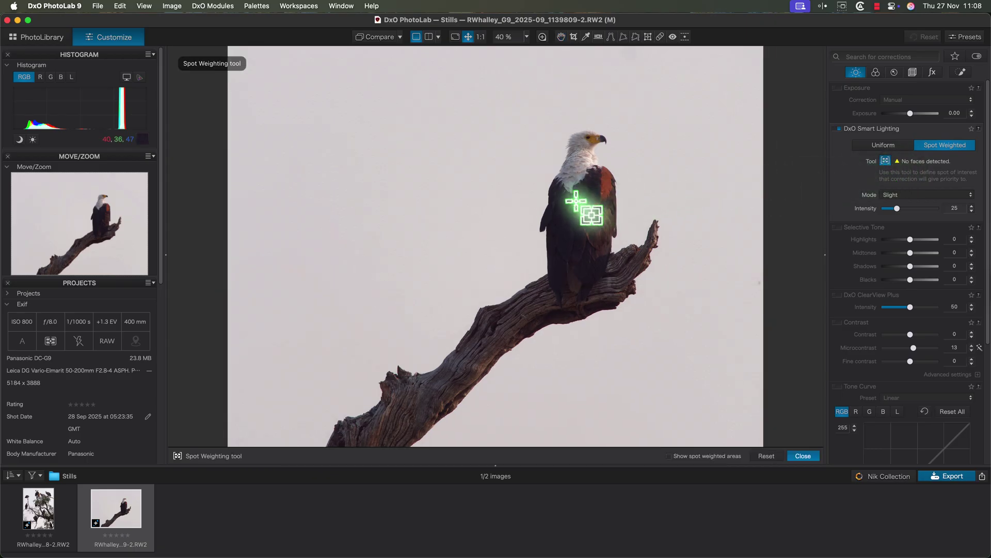
{"action": "left_click_drag", "start_coordinate": [558, 194], "coordinate": [602, 244]}
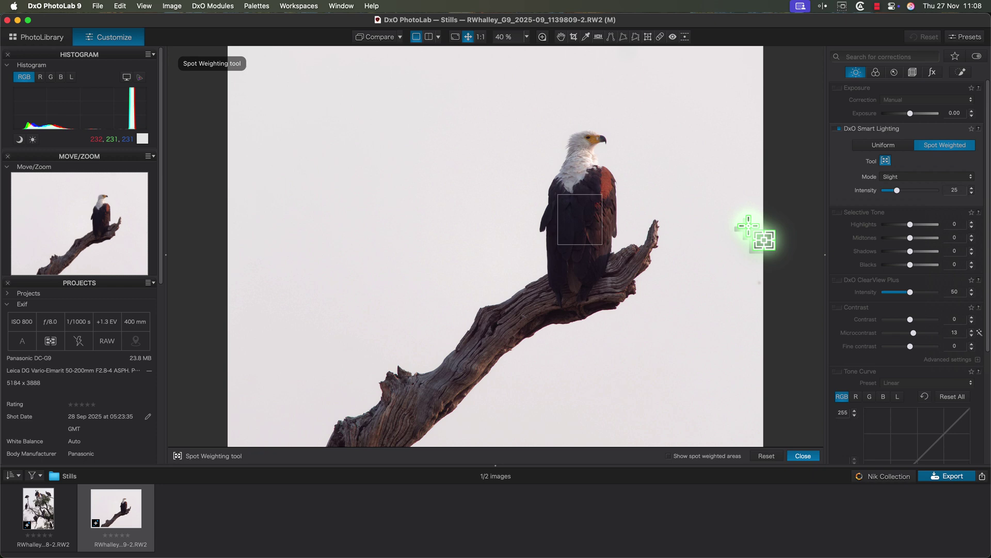
{"action": "left_click_drag", "start_coordinate": [571, 141], "coordinate": [590, 163]}
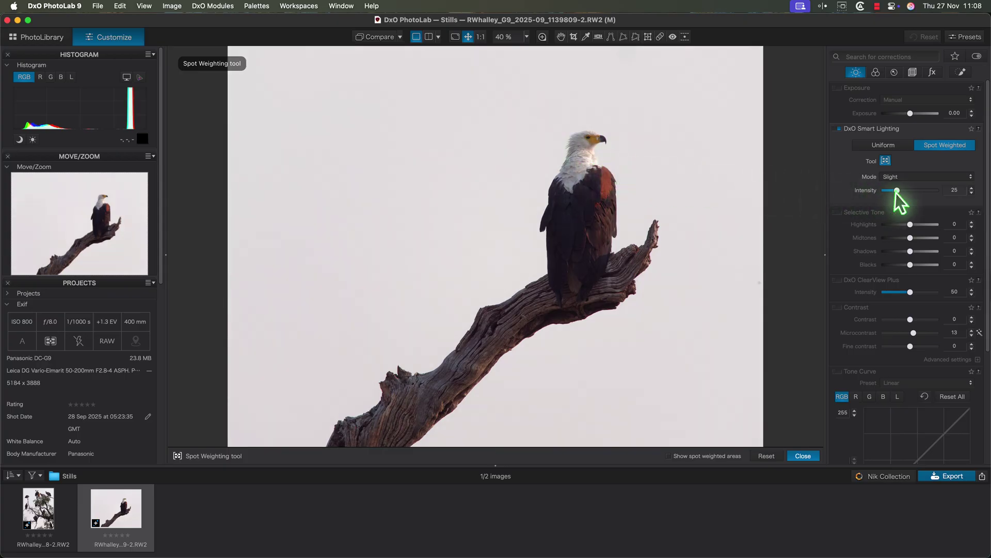
{"action": "mouse_move", "coordinate": [897, 190]}
{"action": "left_mouse_down"}
{"action": "mouse_move", "coordinate": [910, 190]}
{"action": "mouse_move", "coordinate": [903, 194]}
{"action": "left_mouse_up"}
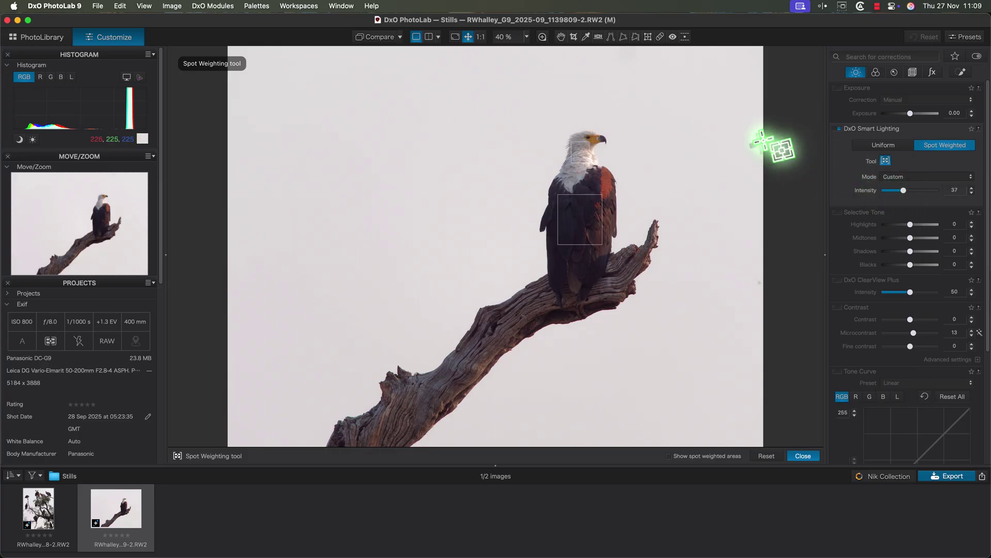
Step: View the eagle at 1:1 panned toward the branch, then bring up Local Adjustments
{"action": "left_click", "coordinate": [480, 36]}
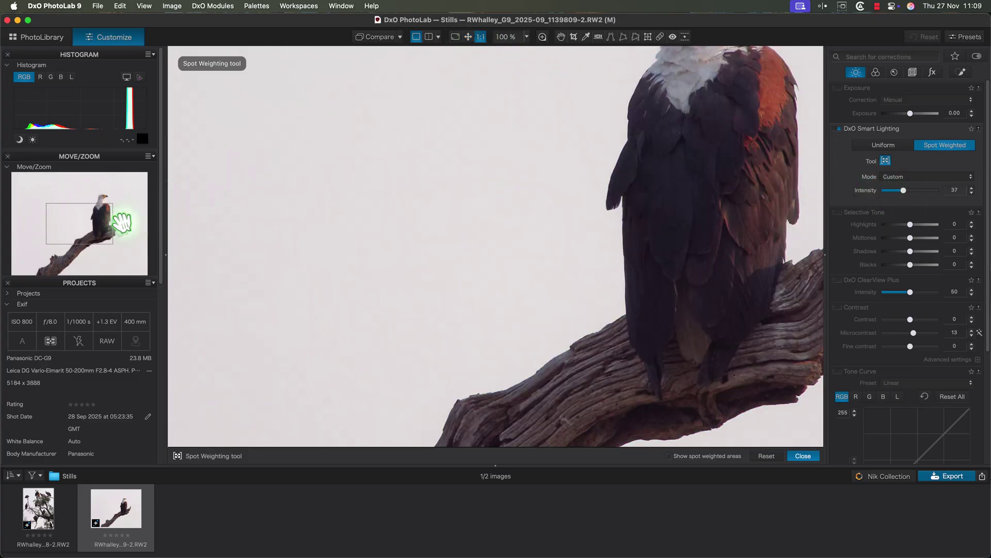
{"action": "mouse_move", "coordinate": [122, 222]}
{"action": "left_mouse_down"}
{"action": "mouse_move", "coordinate": [111, 222]}
{"action": "mouse_move", "coordinate": [123, 227]}
{"action": "mouse_move", "coordinate": [126, 215]}
{"action": "mouse_move", "coordinate": [121, 233]}
{"action": "left_mouse_up"}
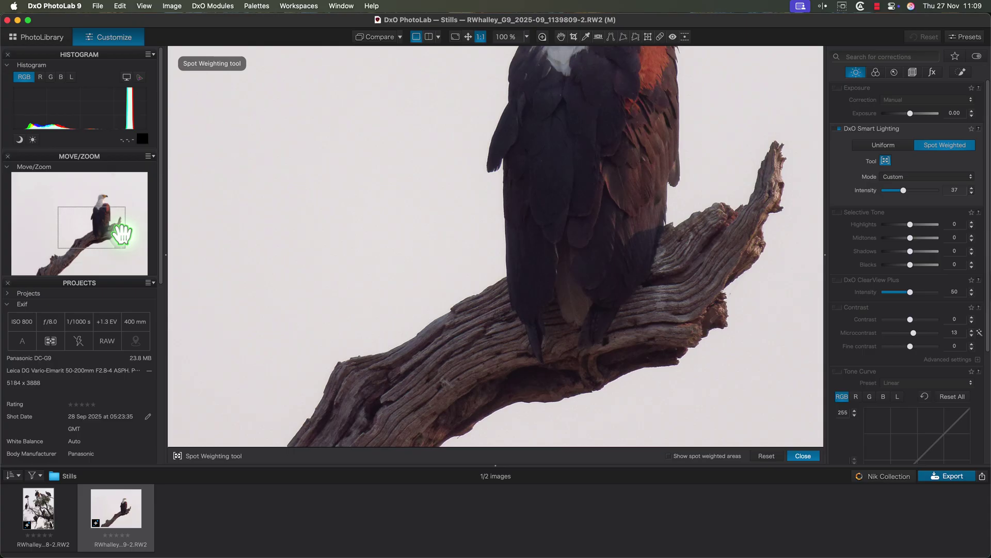
{"action": "left_click", "coordinate": [959, 73]}
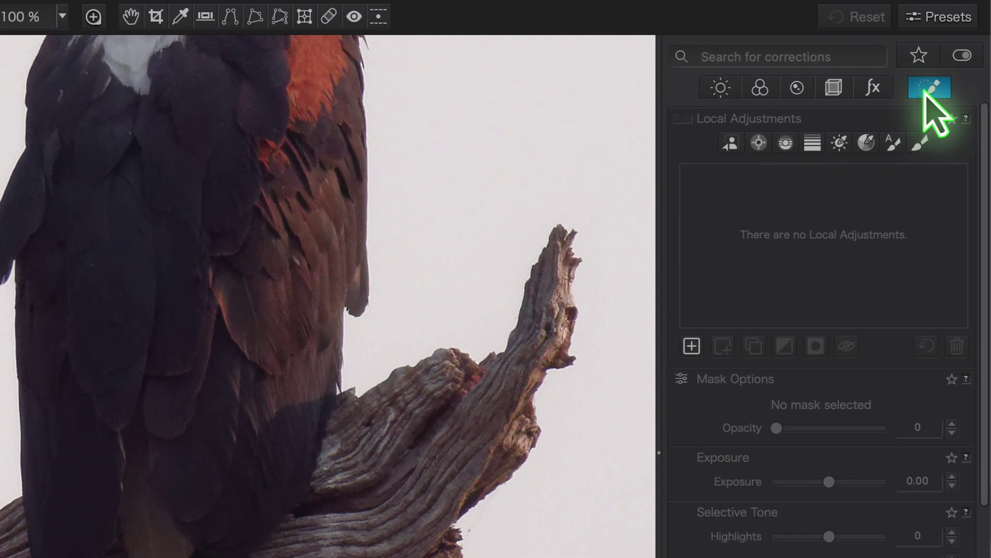
Step: Start a new AI Mask in Local Adjustments
{"action": "left_click", "coordinate": [730, 144]}
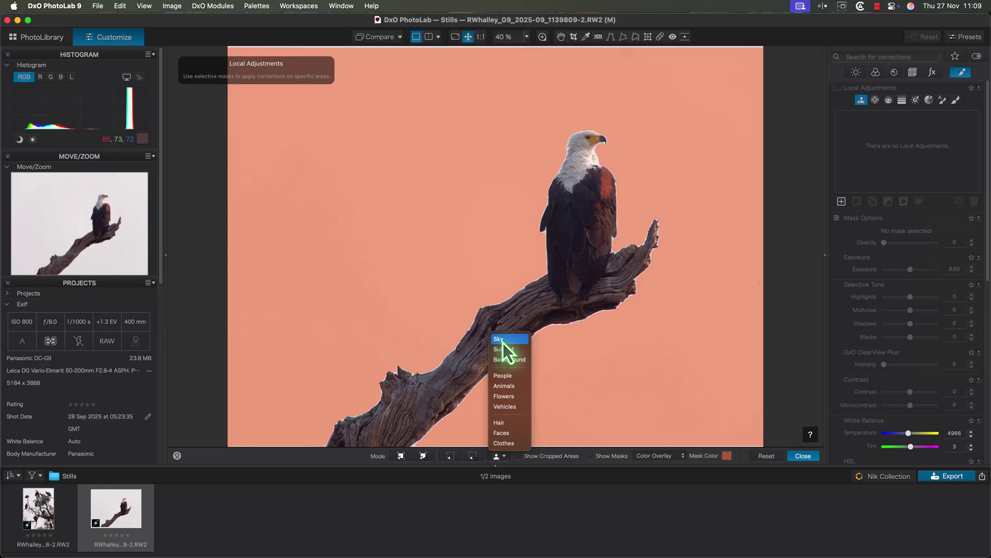
Step: Choose Sky for the AI mask, check its edges at 1:1, and lower its exposure to -0.84
{"action": "left_click", "coordinate": [502, 340]}
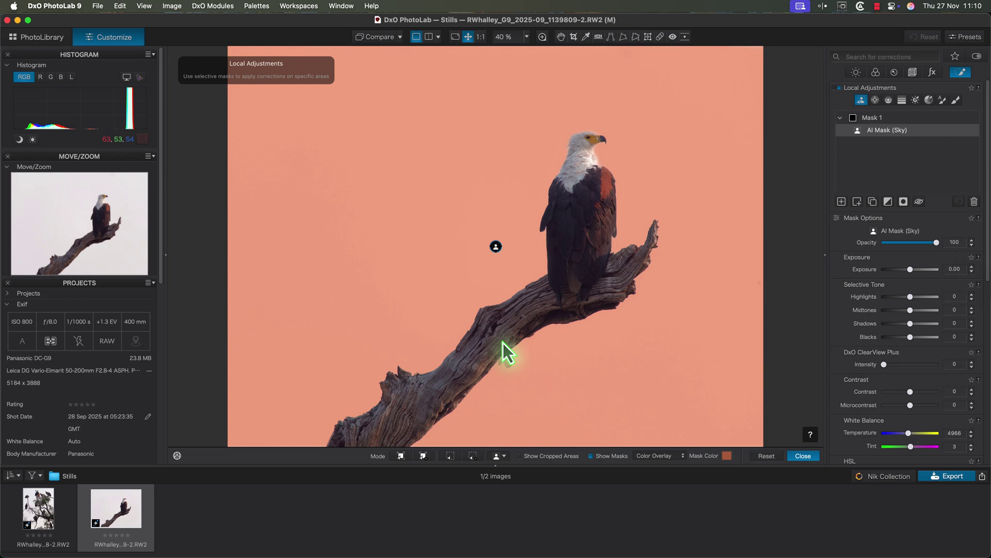
{"action": "left_click", "coordinate": [482, 37]}
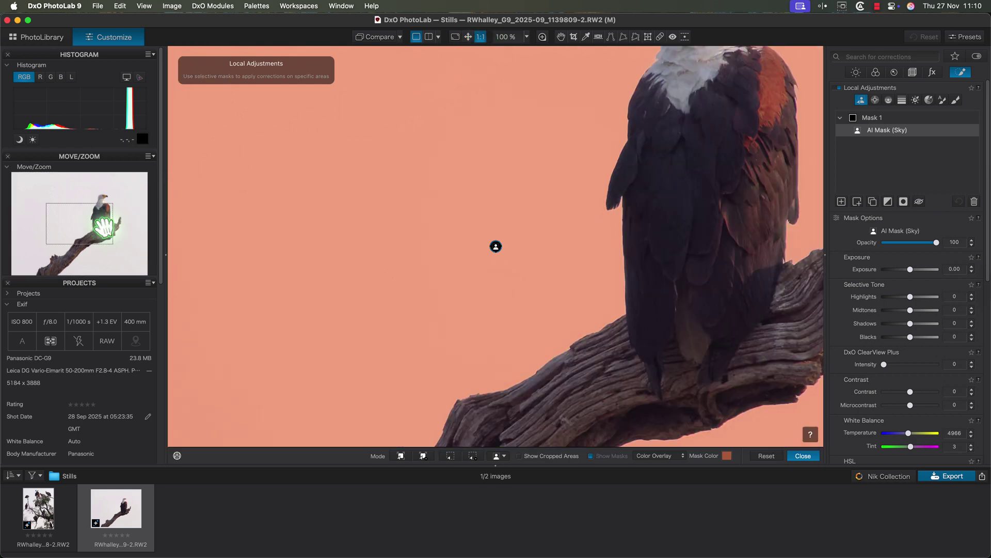
{"action": "left_click_drag", "start_coordinate": [99, 221], "coordinate": [85, 219]}
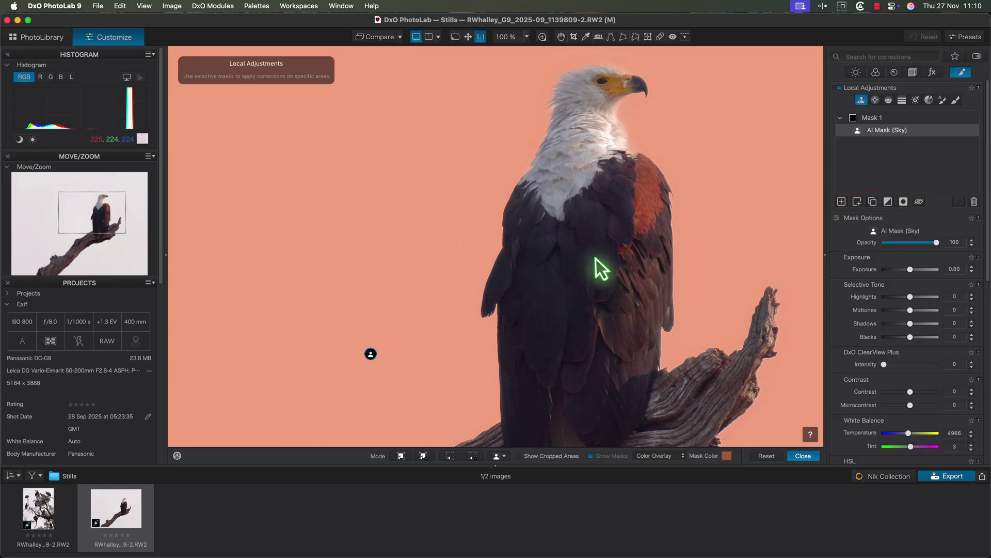
{"action": "left_click", "coordinate": [469, 37]}
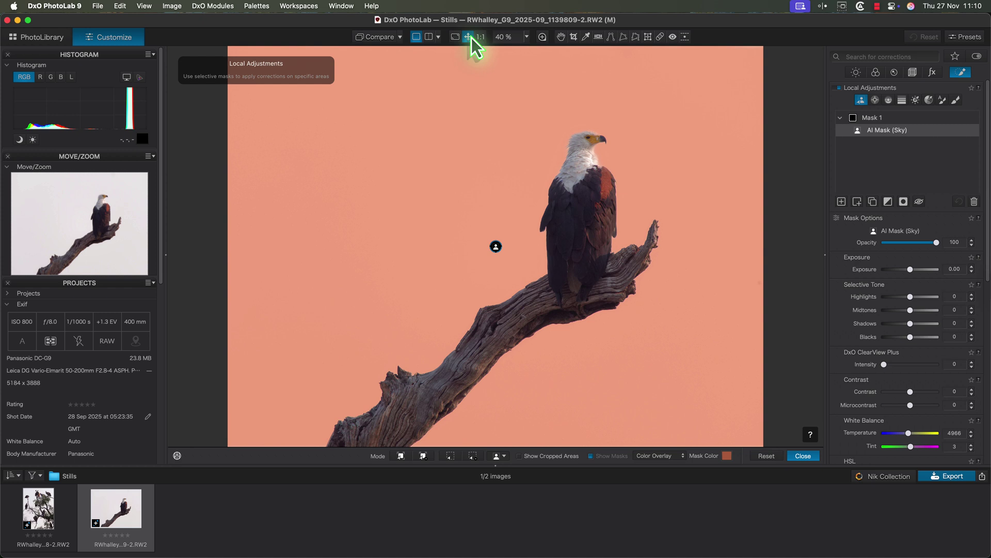
{"action": "left_click", "coordinate": [910, 270]}
{"action": "left_click_drag", "start_coordinate": [910, 270], "coordinate": [905, 270]}
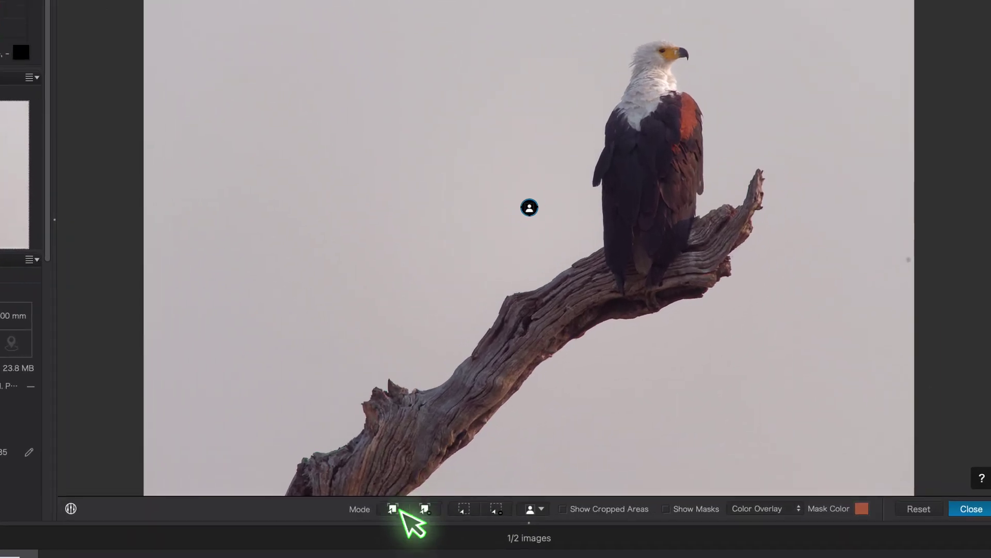
Step: Create Mask 2, an AI mask covering the dead tree branch beneath the eagle
{"action": "left_click", "coordinate": [402, 457]}
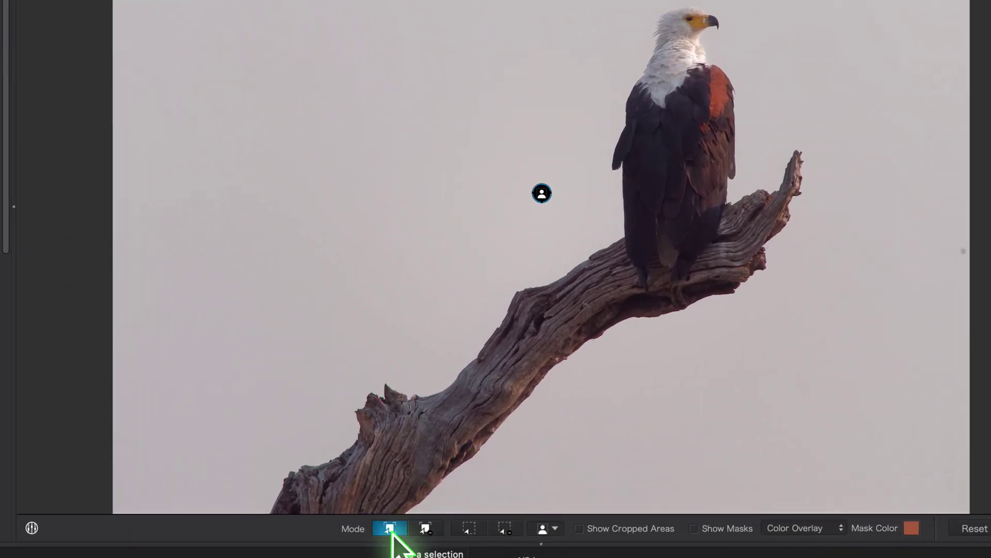
{"action": "left_click", "coordinate": [398, 451]}
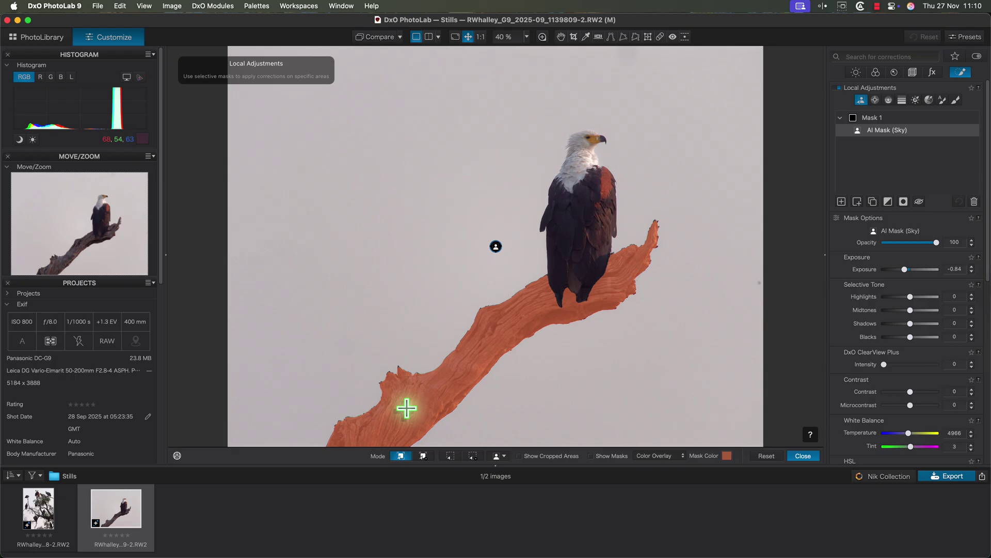
{"action": "left_click", "coordinate": [406, 408]}
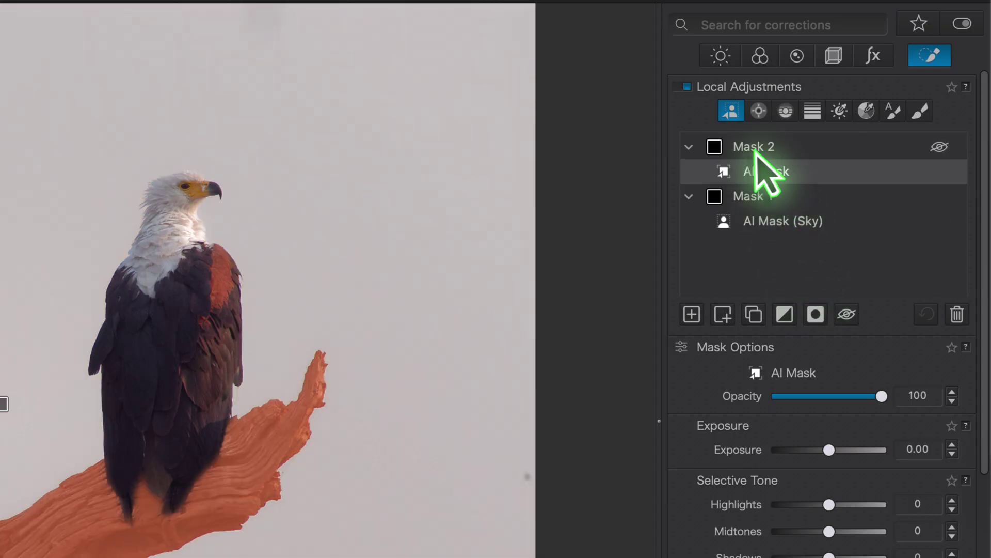
Step: Rename Mask 2 to 'Tree'
{"action": "double_click", "coordinate": [754, 149]}
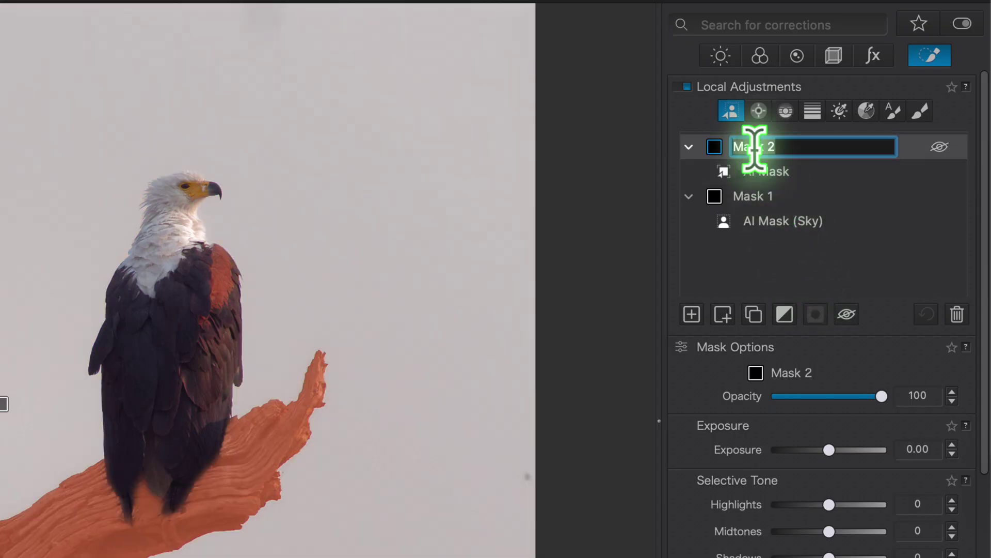
{"action": "key", "text": "BackSpace"}
{"action": "type", "text": "Tree"}
{"action": "key", "text": "Return"}
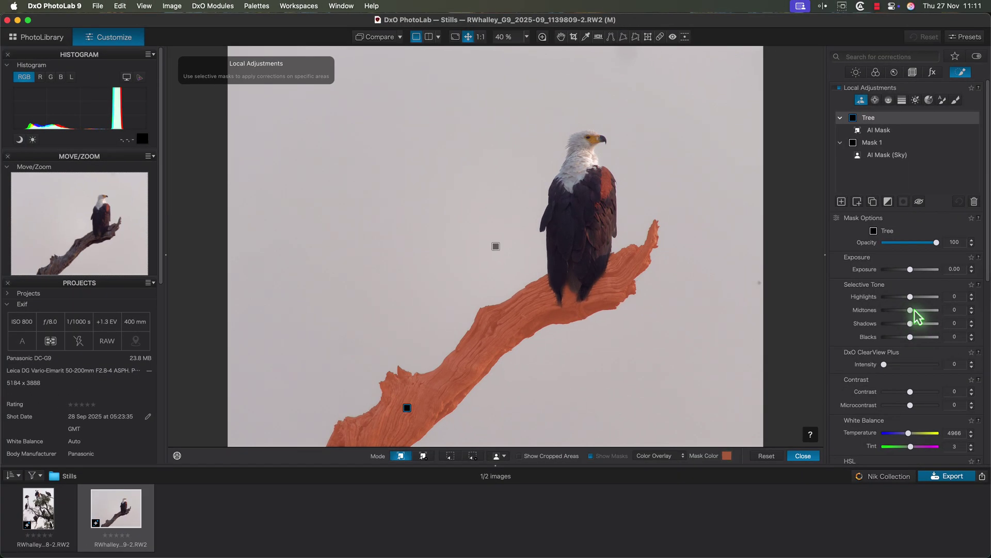
Step: Set the Tree mask's midtones to 45, contrast to 11 and microcontrast to 33
{"action": "left_click", "coordinate": [915, 311]}
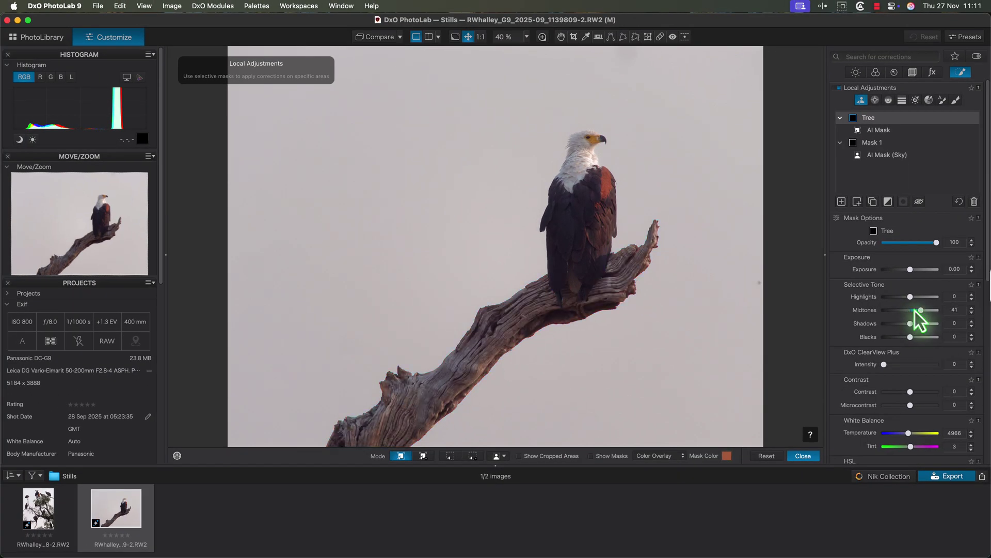
{"action": "scroll", "coordinate": [915, 310], "scroll_direction": "up", "scroll_amount": 4}
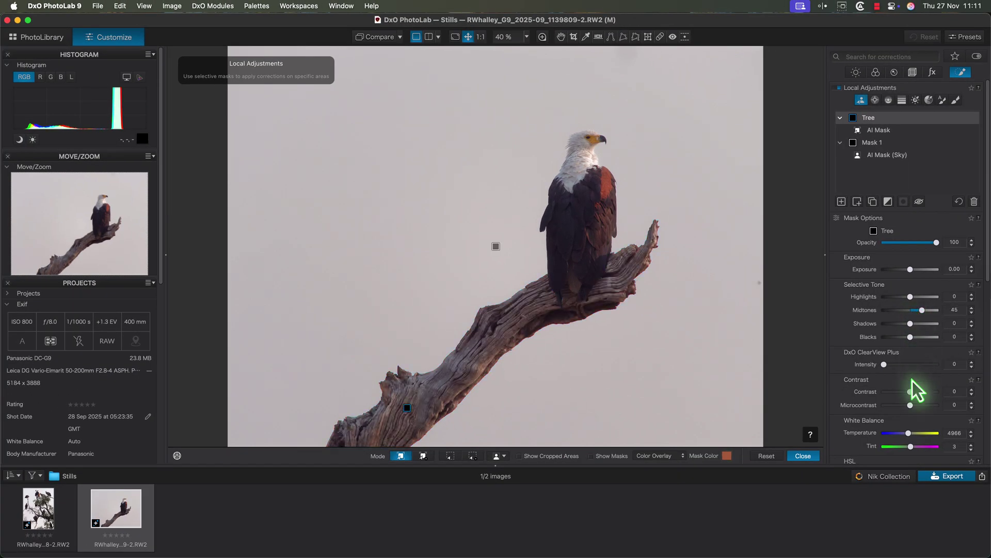
{"action": "scroll", "coordinate": [911, 394], "scroll_direction": "up", "scroll_amount": 11}
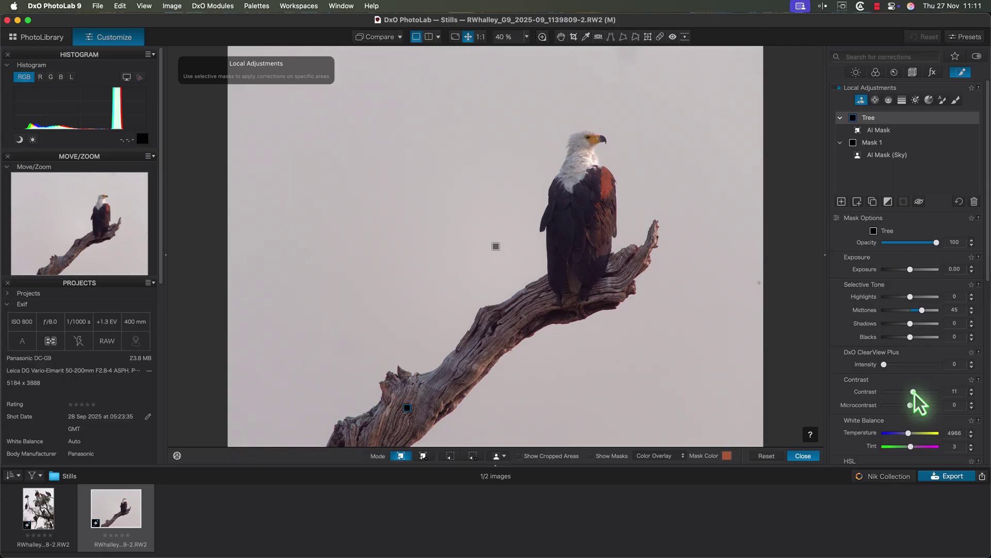
{"action": "left_click_drag", "start_coordinate": [911, 406], "coordinate": [919, 406]}
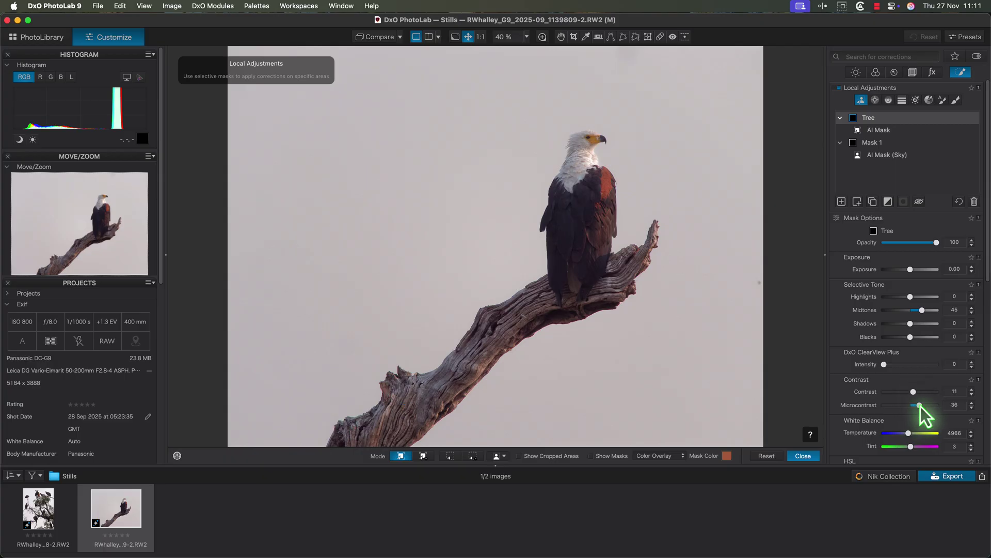
{"action": "scroll", "coordinate": [919, 405], "scroll_direction": "down", "scroll_amount": 2}
{"action": "scroll", "coordinate": [919, 406], "scroll_direction": "down", "scroll_amount": 1}
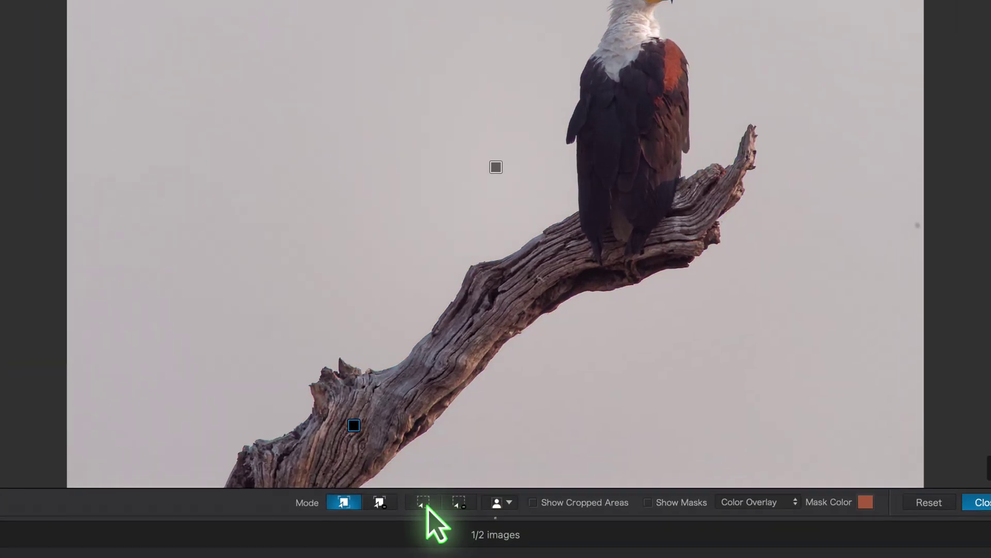
Step: Draw an AI rectangle selection around the eagle to create a mask on its body
{"action": "left_click", "coordinate": [424, 502]}
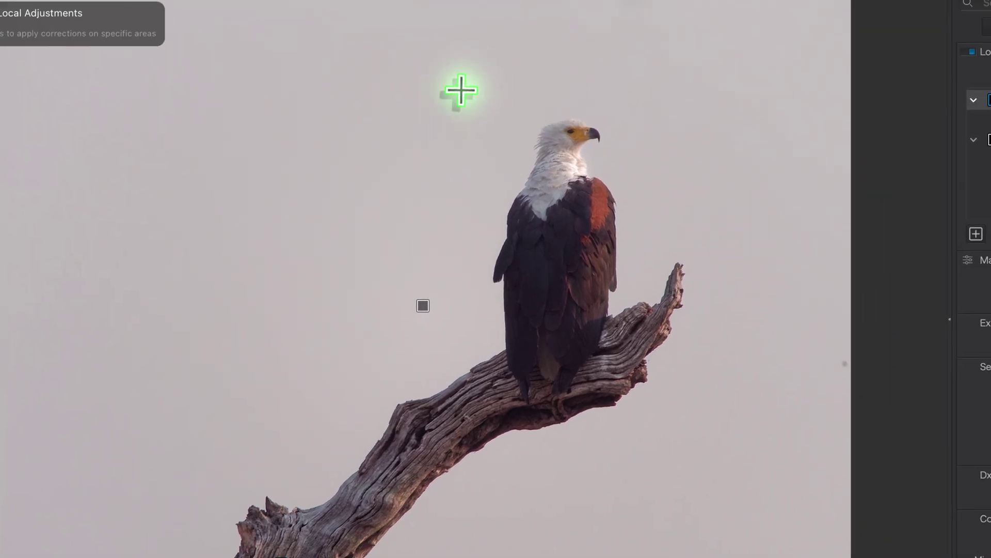
{"action": "left_click_drag", "start_coordinate": [462, 90], "coordinate": [636, 418]}
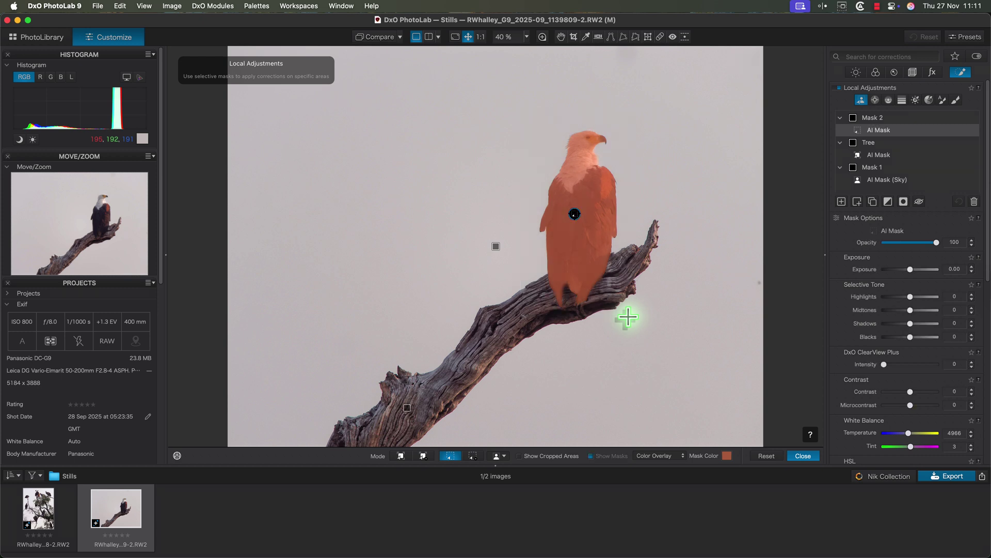
Step: At 1:1 view on the eagle's head, raise the mask's denoising Force details to 60
{"action": "left_click", "coordinate": [481, 37]}
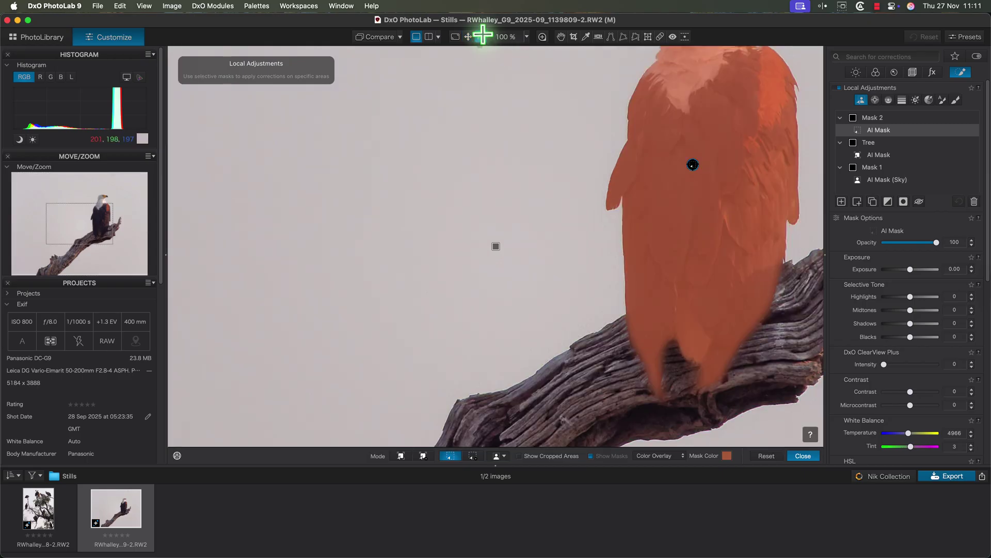
{"action": "left_click_drag", "start_coordinate": [97, 226], "coordinate": [122, 207]}
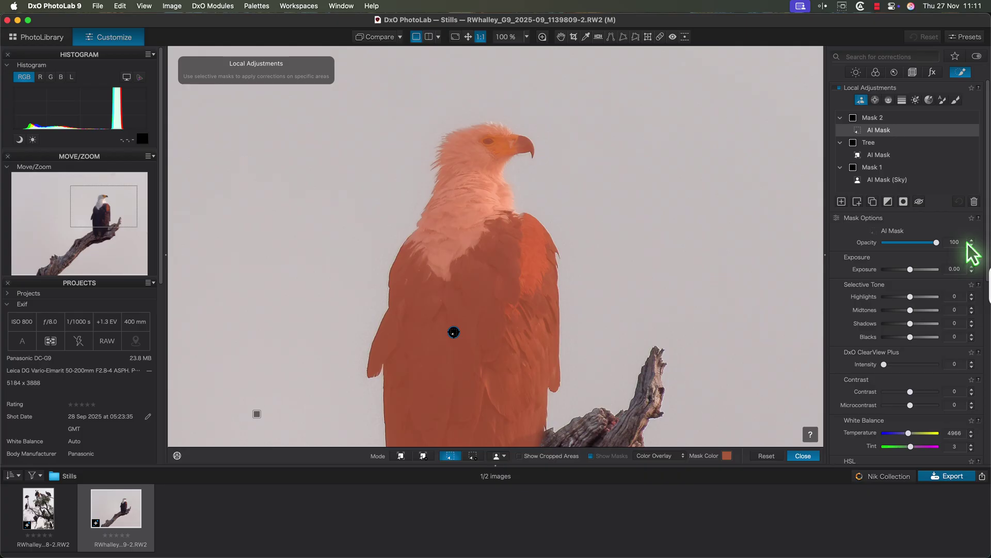
{"action": "scroll", "coordinate": [968, 246], "scroll_direction": "down", "scroll_amount": 15}
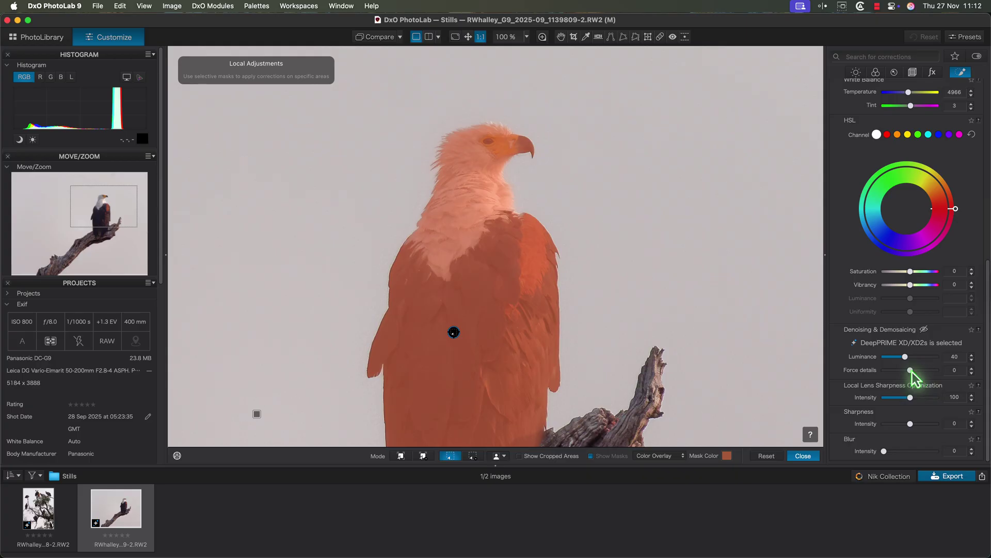
{"action": "left_click_drag", "start_coordinate": [912, 370], "coordinate": [926, 371]}
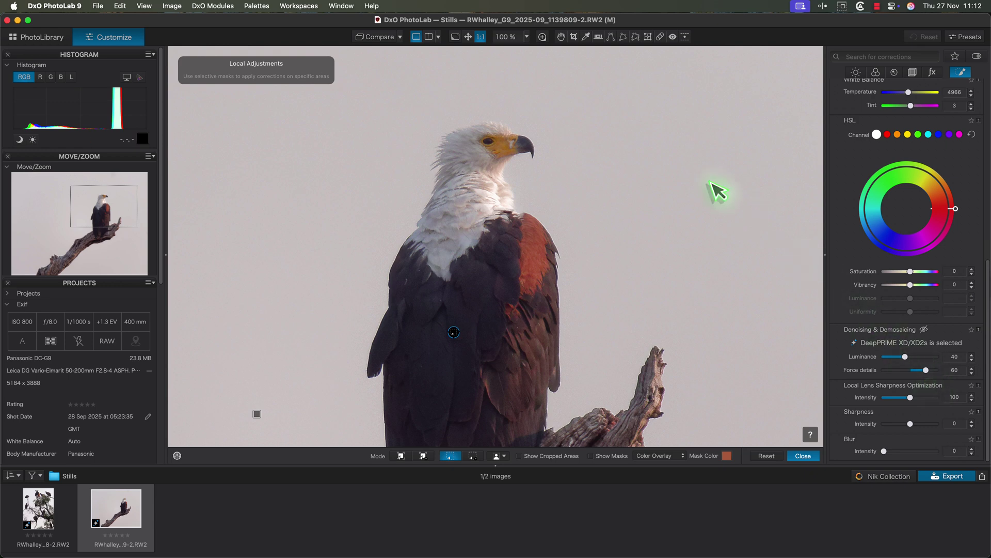
Step: Show the Loupe at 200% over the eagle's head
{"action": "left_click", "coordinate": [542, 37]}
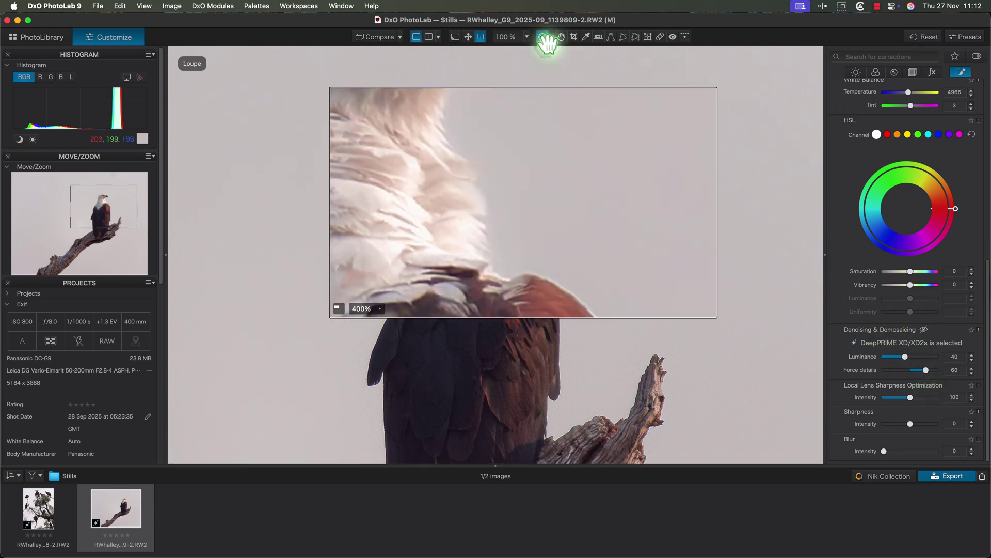
{"action": "left_click", "coordinate": [380, 309]}
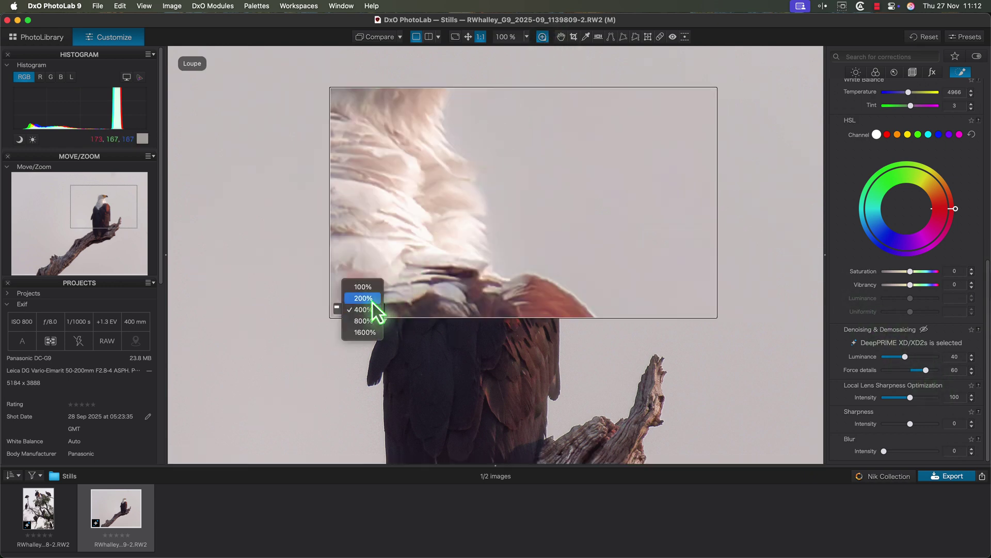
{"action": "left_click", "coordinate": [377, 296]}
{"action": "left_click_drag", "start_coordinate": [378, 309], "coordinate": [486, 232]}
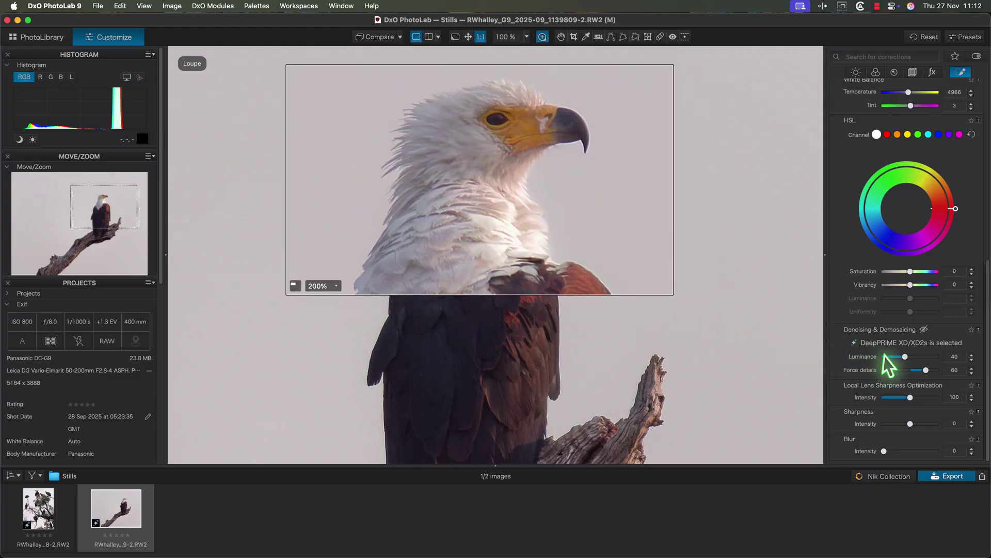
Step: Drop the eagle mask's luminance denoising to 0 and check the back and neck magnified
{"action": "left_click_drag", "start_coordinate": [905, 356], "coordinate": [884, 357]}
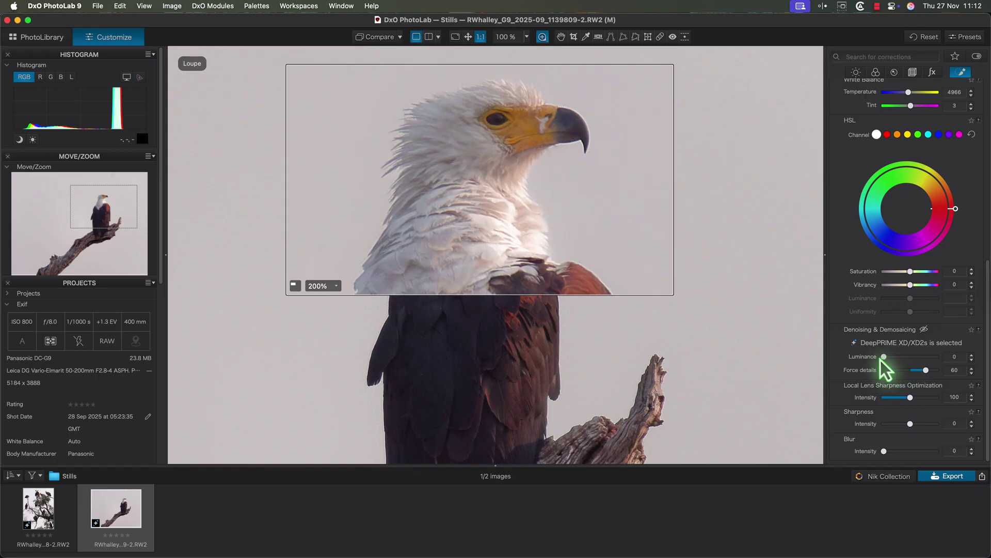
{"action": "left_click_drag", "start_coordinate": [475, 195], "coordinate": [476, 315]}
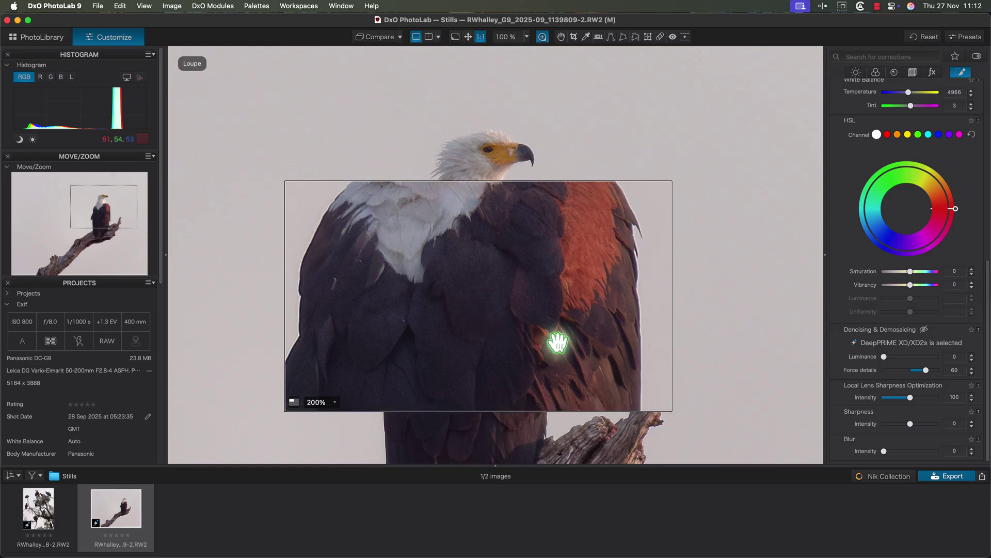
{"action": "left_click_drag", "start_coordinate": [556, 342], "coordinate": [556, 394]}
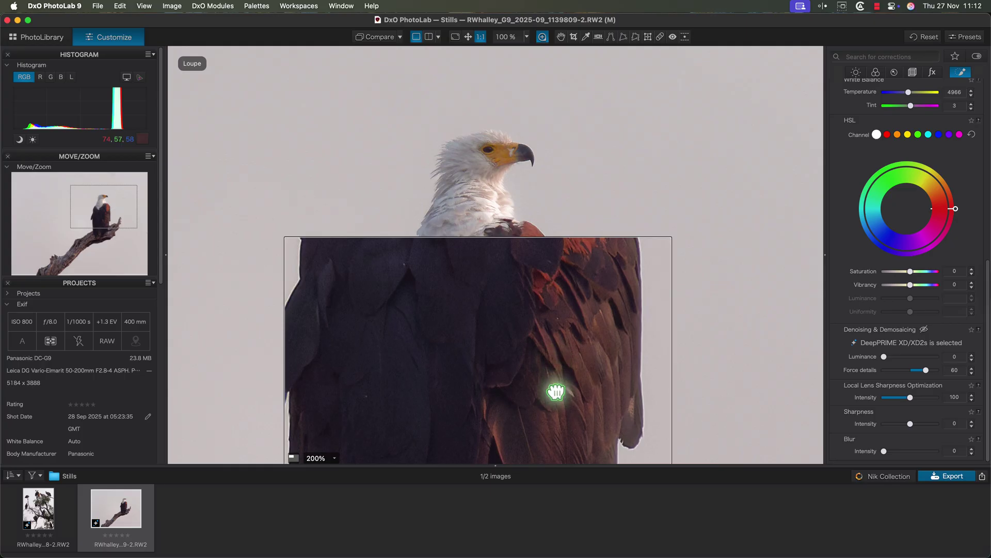
{"action": "left_click_drag", "start_coordinate": [557, 391], "coordinate": [563, 215]}
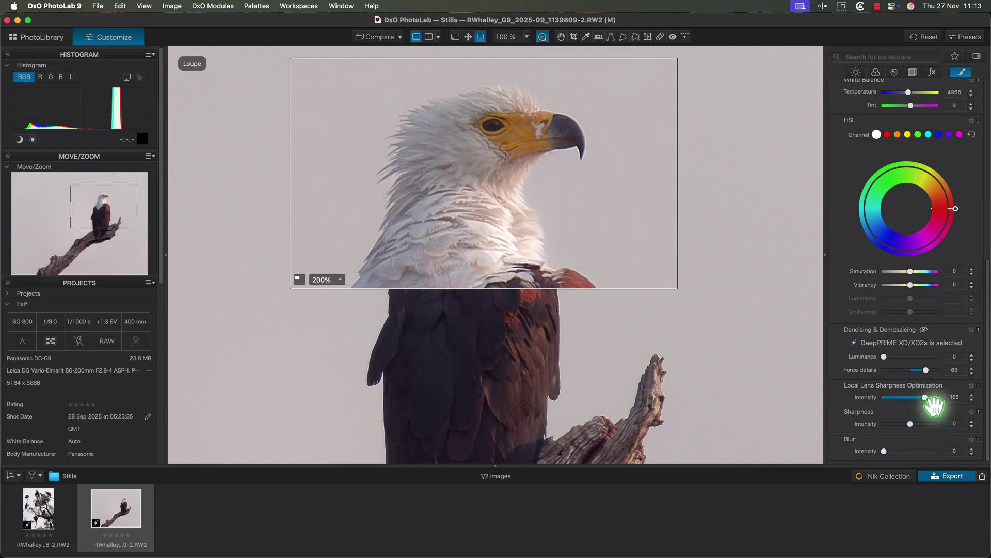
Step: Without the Loupe, set the eagle mask's contrast to 16 and microcontrast to 23, fitting the photo
{"action": "left_click", "coordinate": [542, 37]}
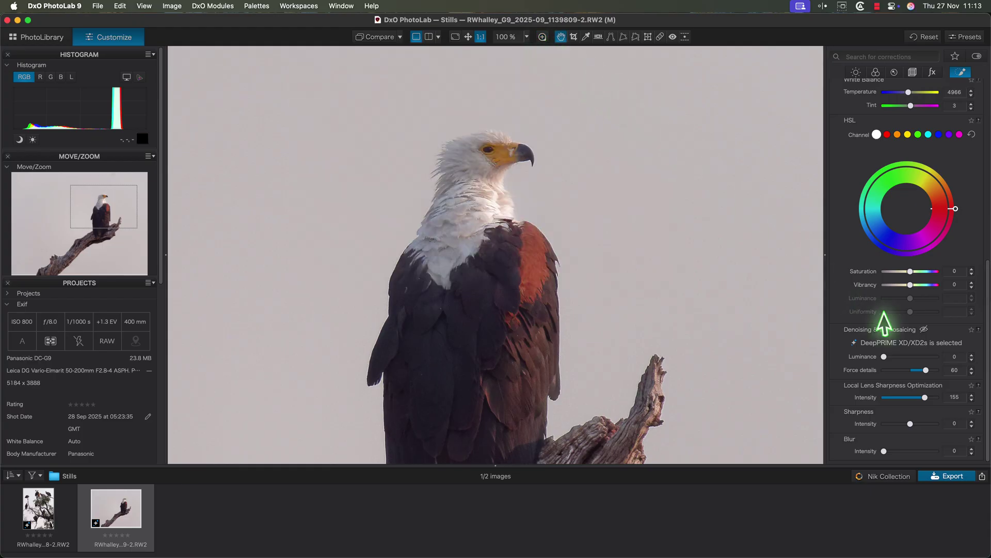
{"action": "scroll", "coordinate": [910, 335], "scroll_direction": "up", "scroll_amount": 5}
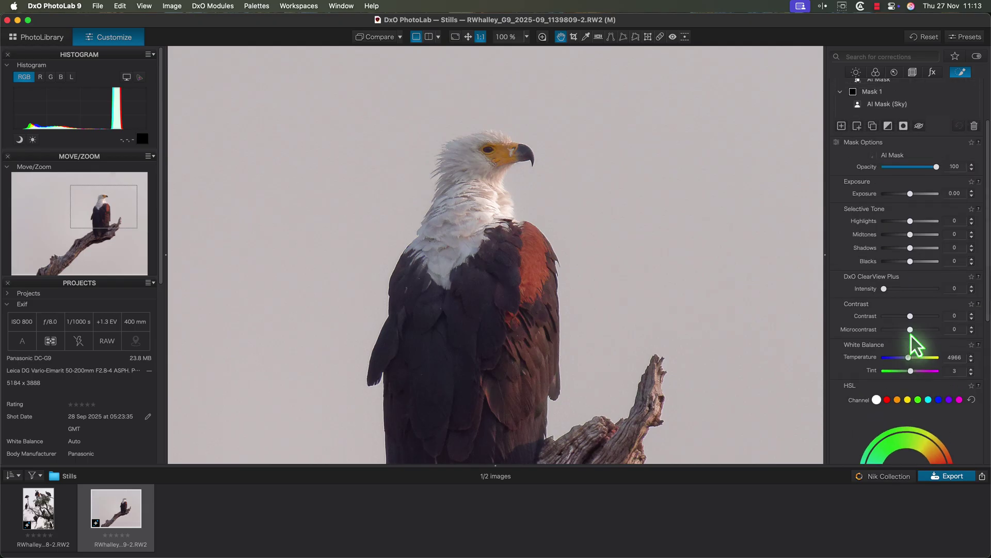
{"action": "left_click_drag", "start_coordinate": [911, 316], "coordinate": [914, 318]}
{"action": "left_click_drag", "start_coordinate": [910, 330], "coordinate": [917, 328]}
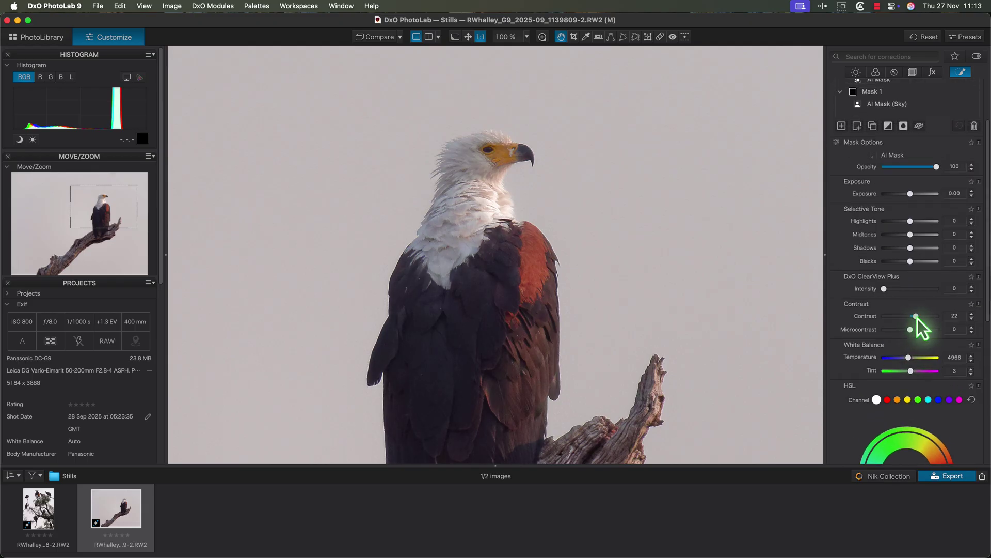
{"action": "left_click", "coordinate": [469, 37]}
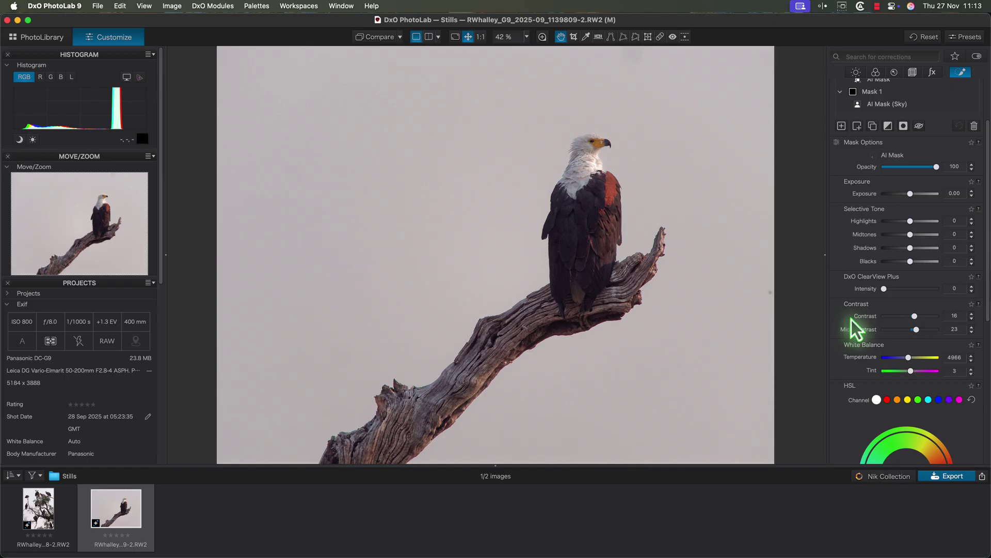
Step: In the global Light palette, nudge Smart Lighting intensity from 37 to 39 and compare with the original
{"action": "left_click", "coordinate": [857, 73]}
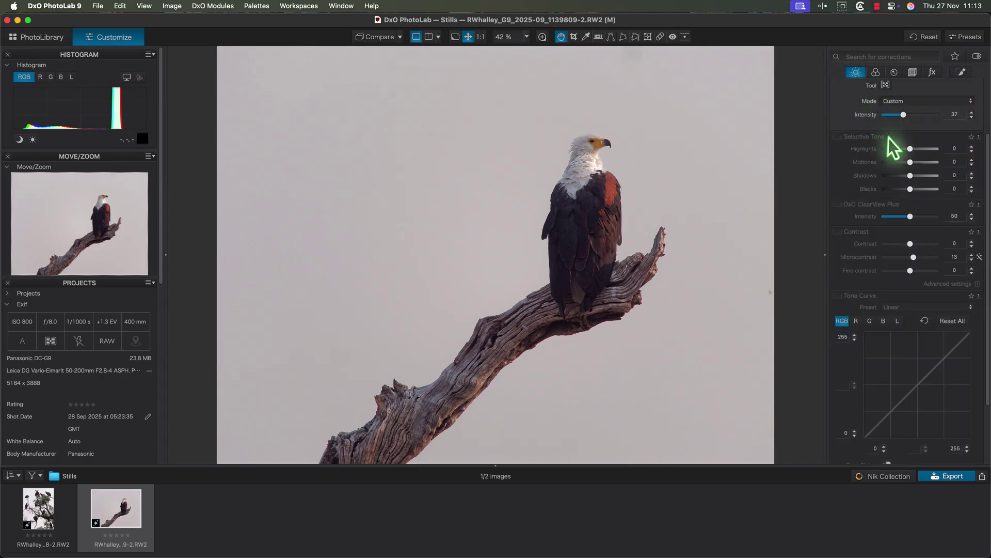
{"action": "scroll", "coordinate": [897, 157], "scroll_direction": "up", "scroll_amount": 3}
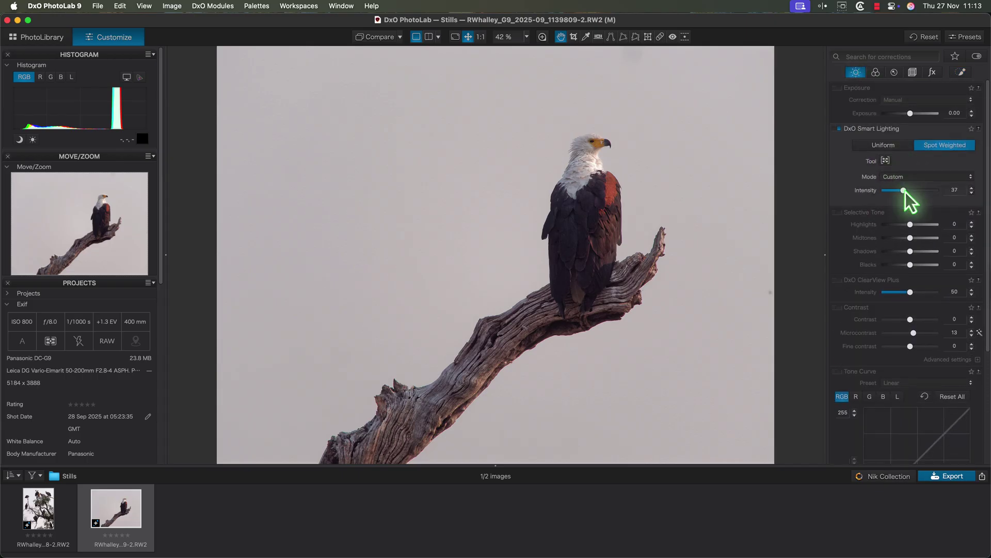
{"action": "left_click_drag", "start_coordinate": [906, 190], "coordinate": [905, 190]}
{"action": "left_click", "coordinate": [361, 39]}
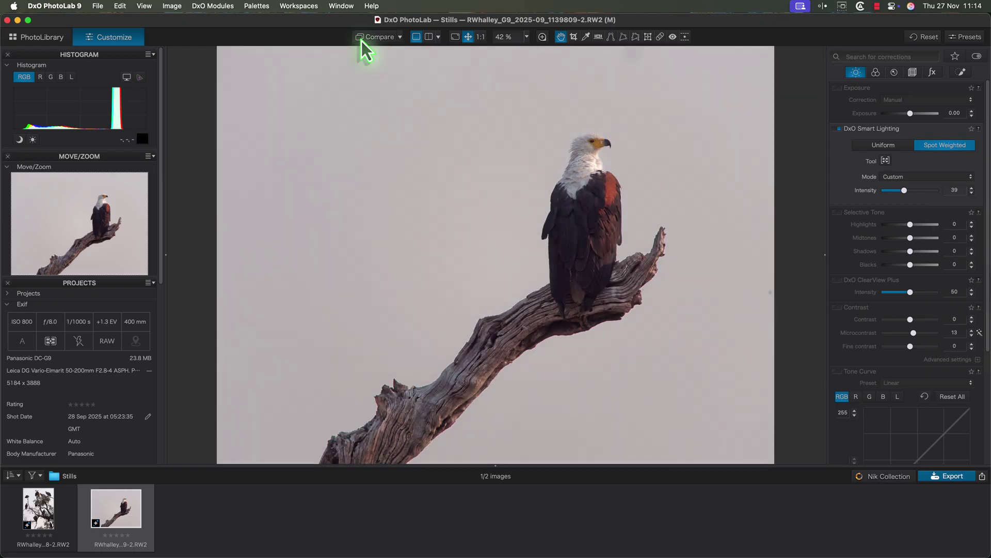
{"action": "left_click", "coordinate": [362, 40]}
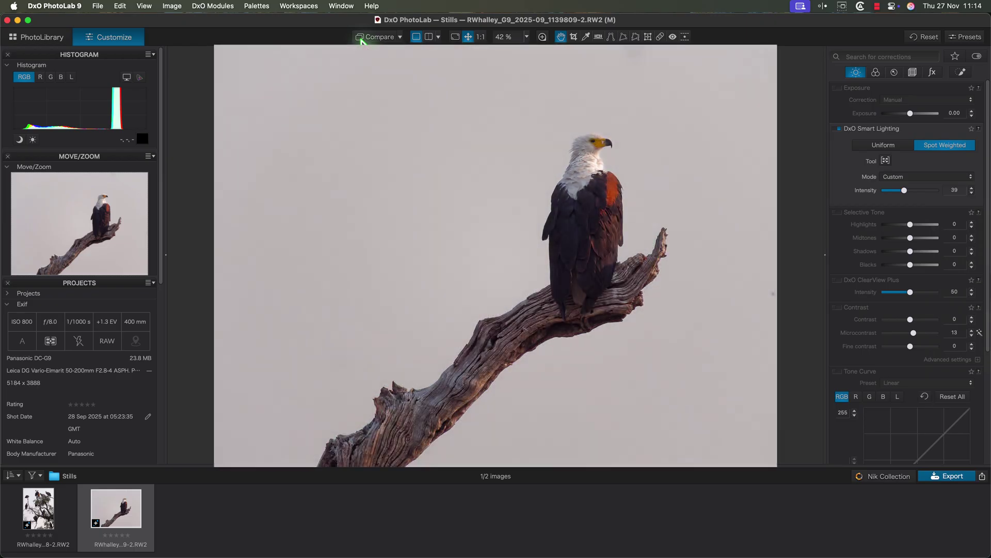